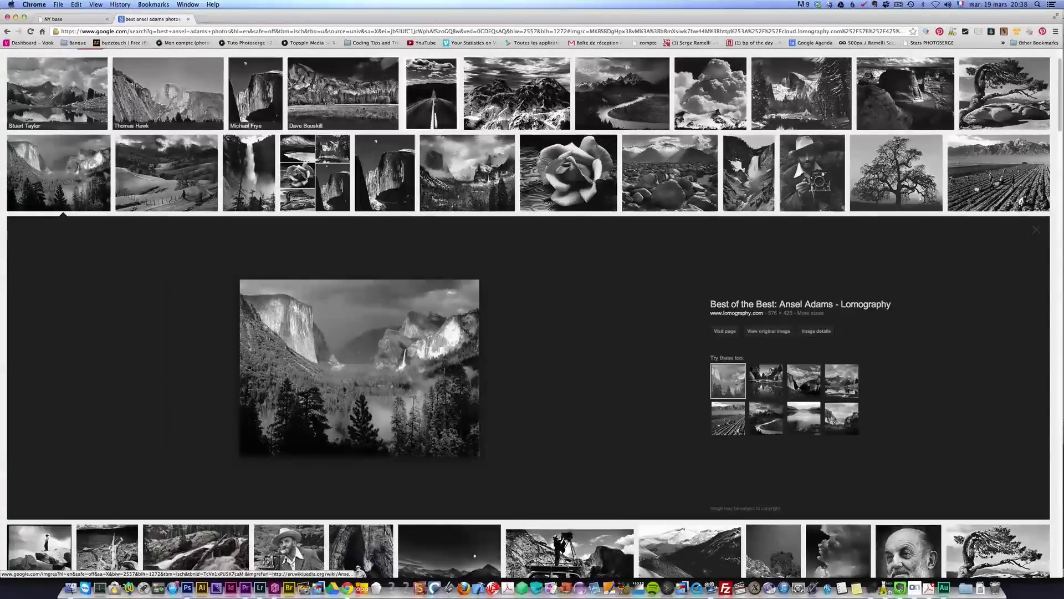
Step: Preview several Ansel Adams photographs from the image search results
left_click(286, 552)
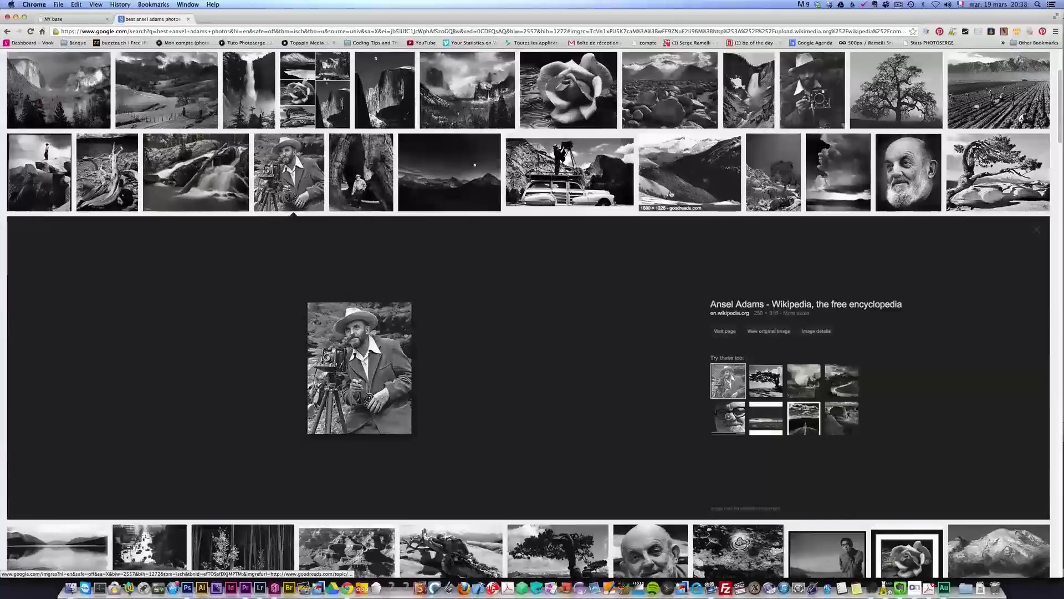
left_click(681, 110)
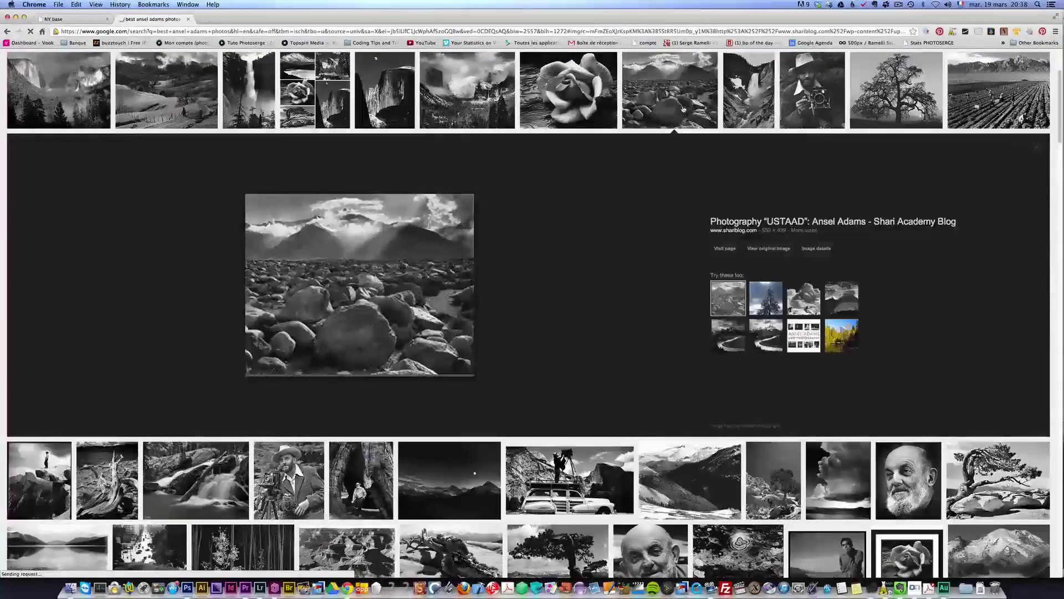
left_click(699, 486)
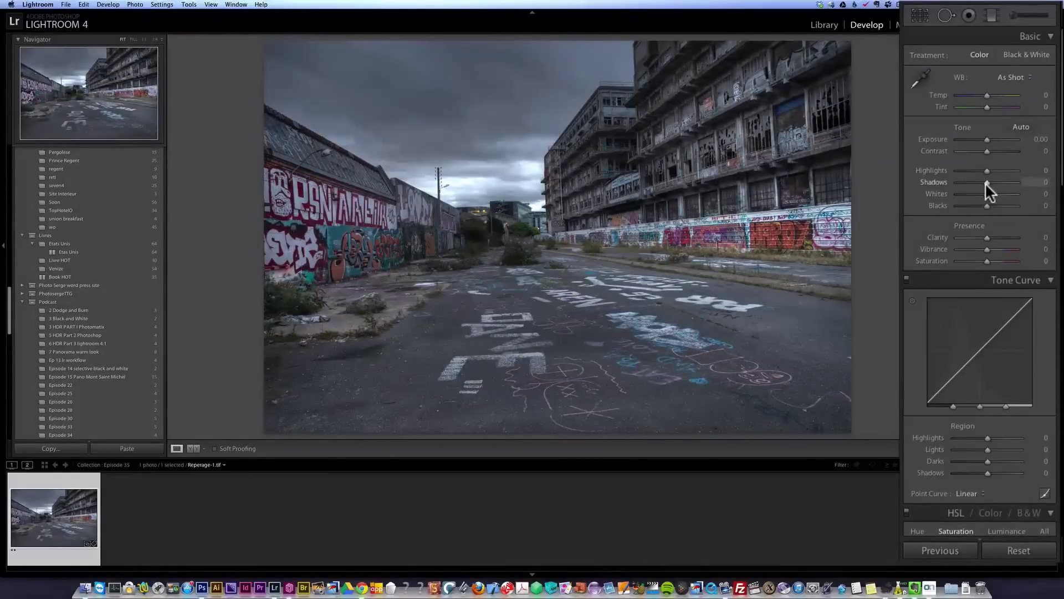
Step: Adjust the photo's tone to Highlights −100, Shadows +100, Whites +33, Blacks −22 and Contrast +40
left_click_drag(986, 181, 945, 168)
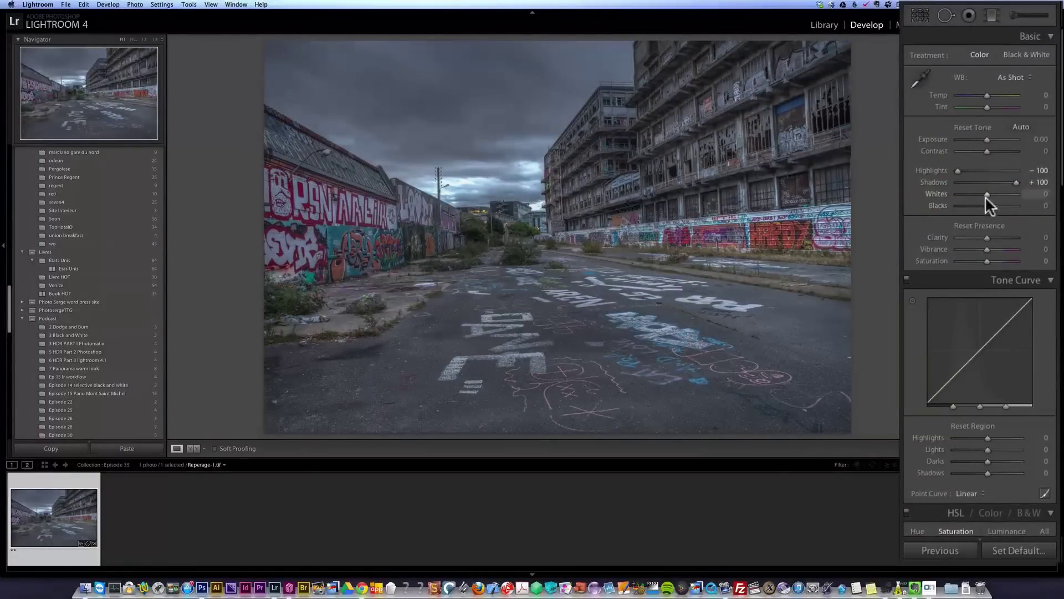
left_click_drag(986, 194, 998, 192)
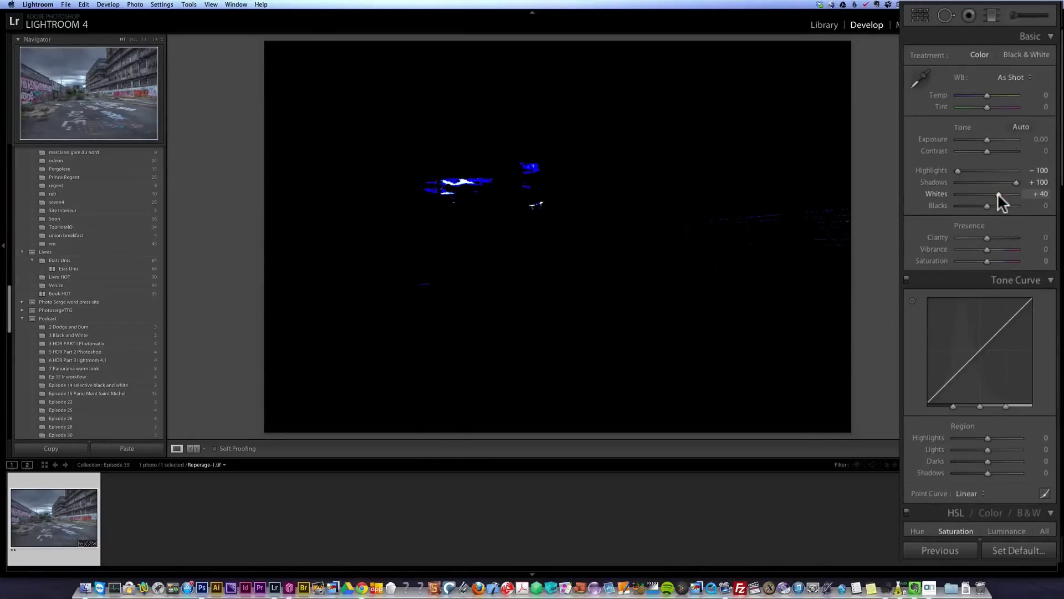
left_click_drag(998, 193, 982, 204)
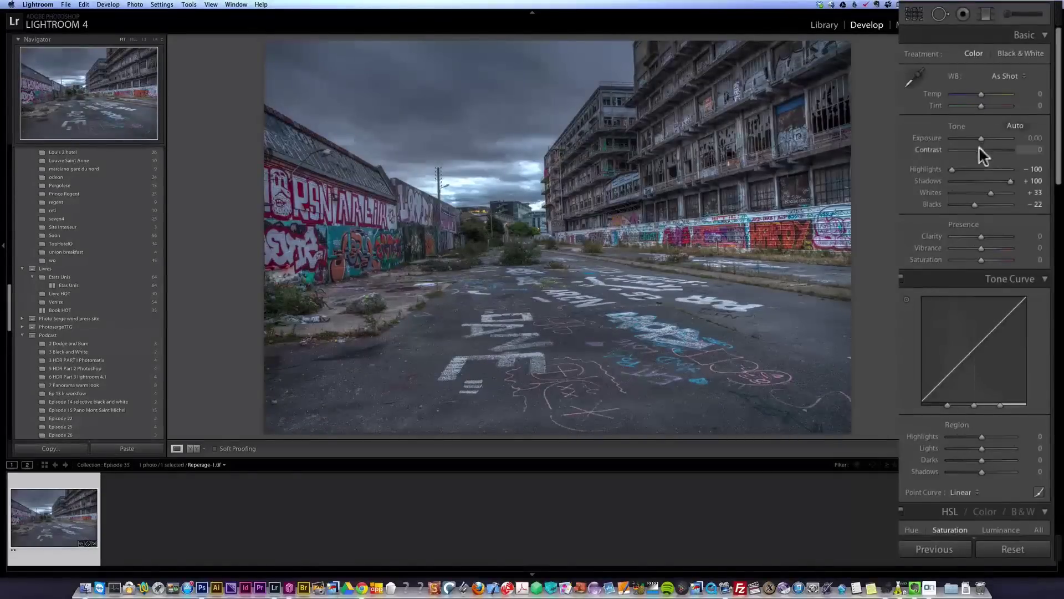
left_click(992, 150)
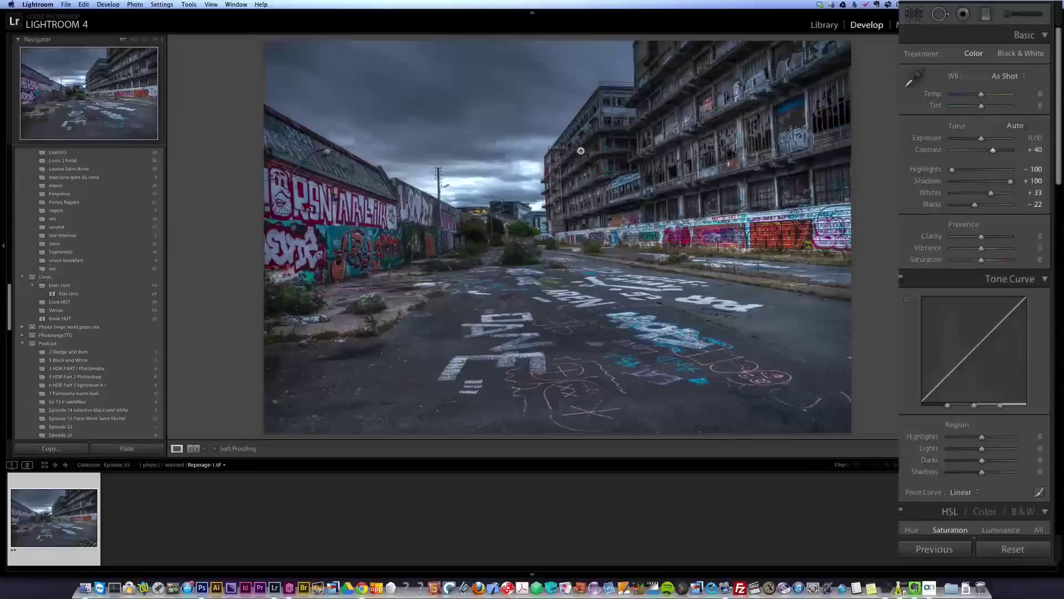
Step: Set the photo's sharpening Amount to 83 with Masking 49, and set Clarity to +49
left_click_drag(1047, 189, 1041, 367)
scroll(1036, 358, "down", 2)
left_click(984, 344)
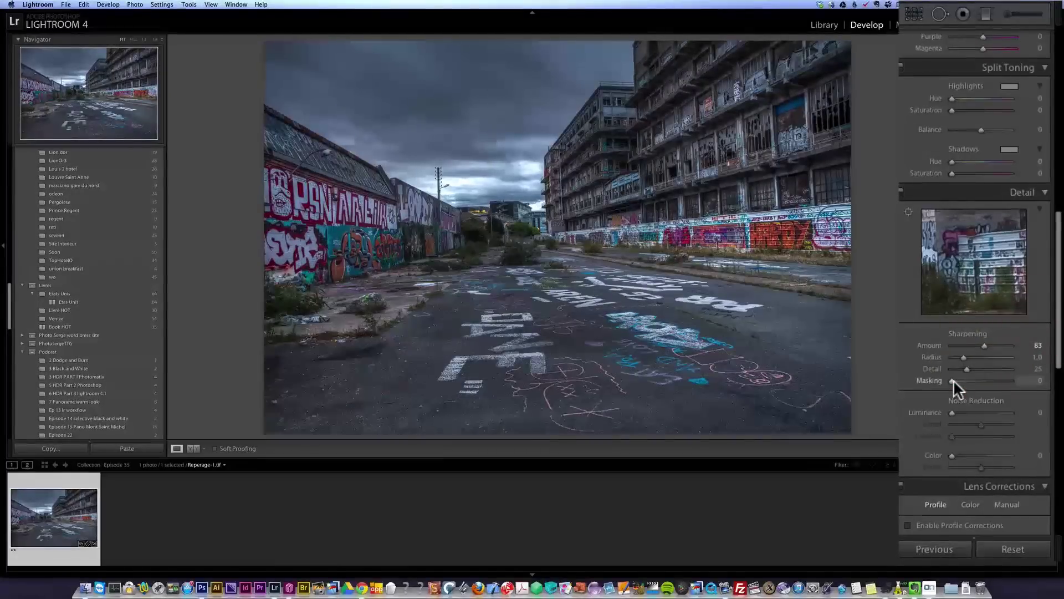
key("alt")
left_click_drag(952, 382, 976, 379)
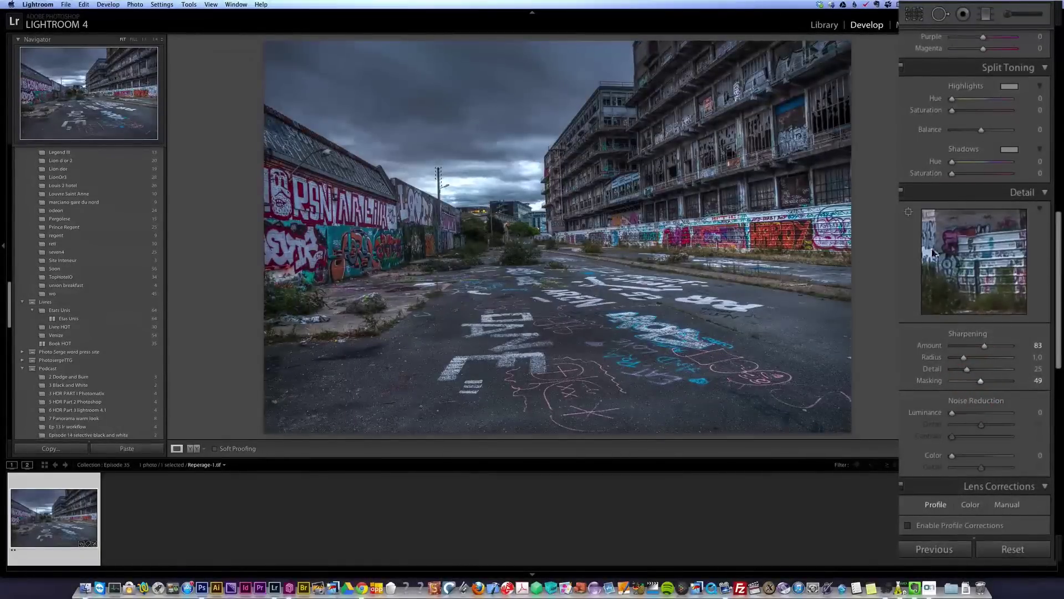
scroll(1003, 205, "up", 10)
left_click(995, 236)
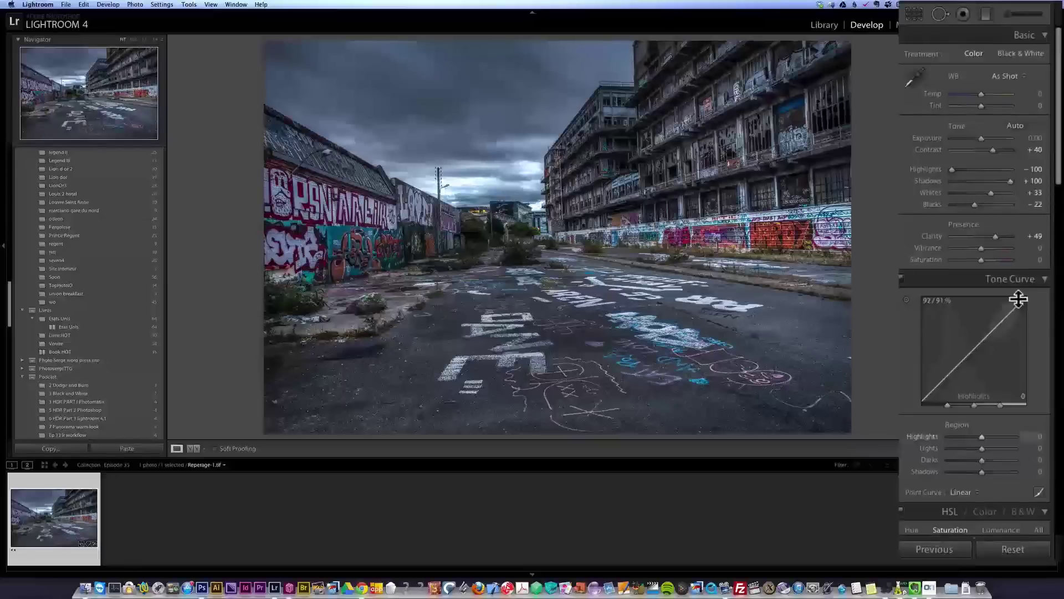
Step: Enable lens profile corrections and chromatic aberration removal for the photo
scroll(1014, 310, "down", 10)
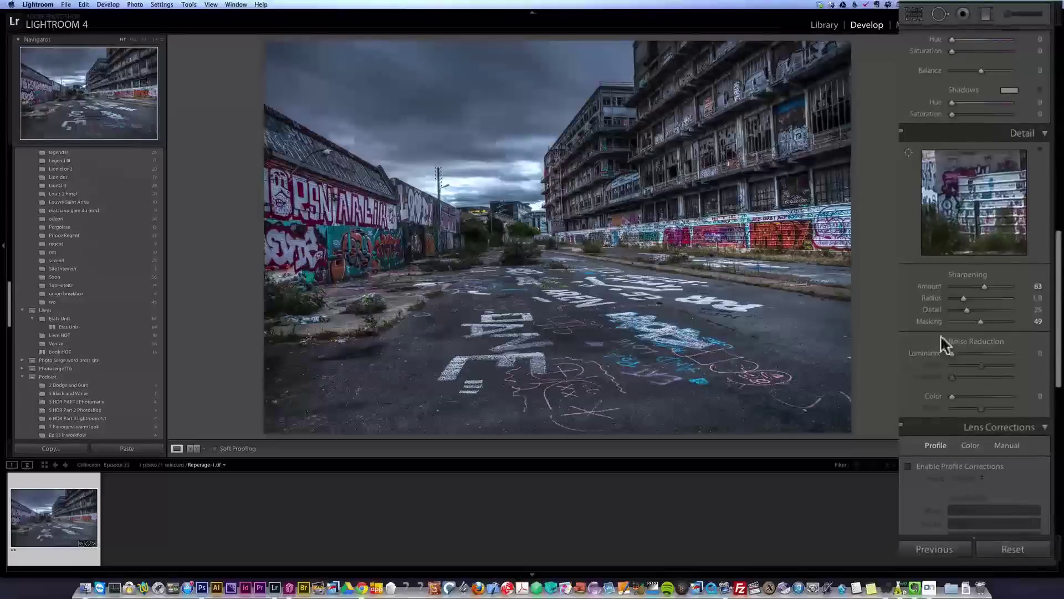
scroll(980, 342, "down", 6)
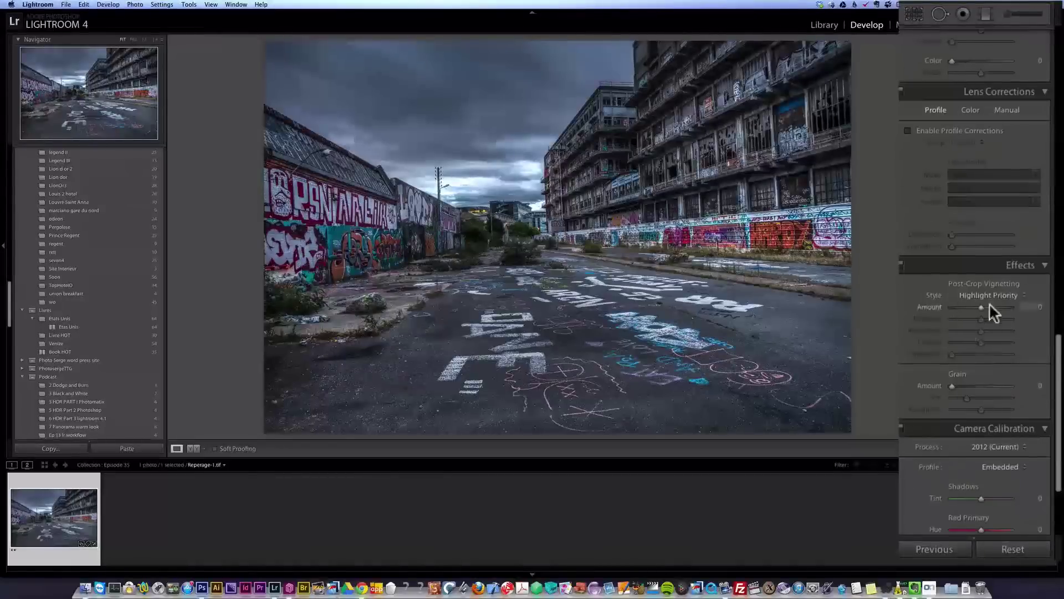
scroll(992, 333, "down", 2)
scroll(987, 311, "up", 2)
left_click(936, 112)
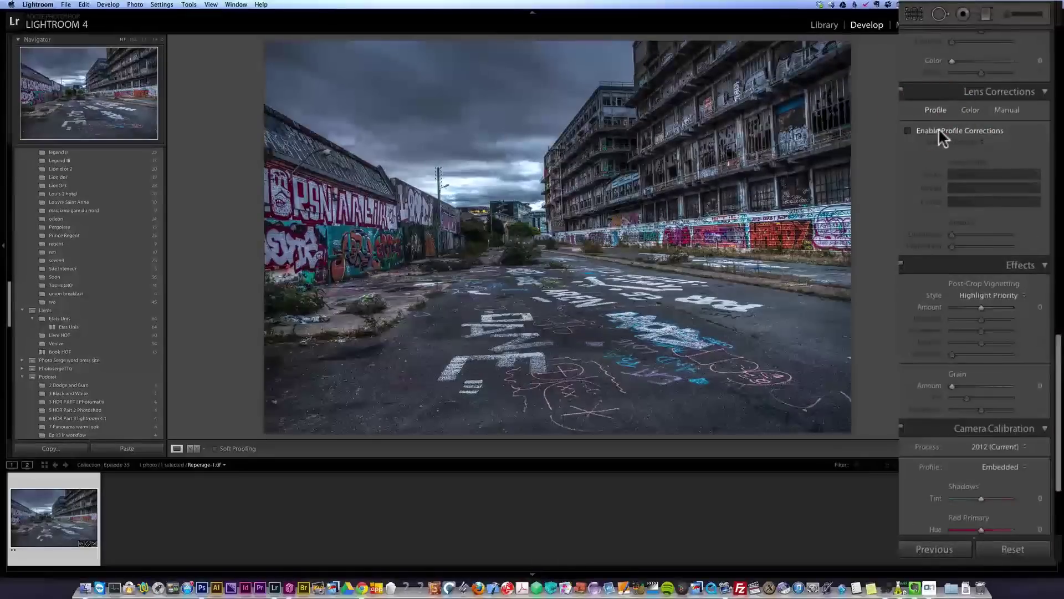
left_click(939, 131)
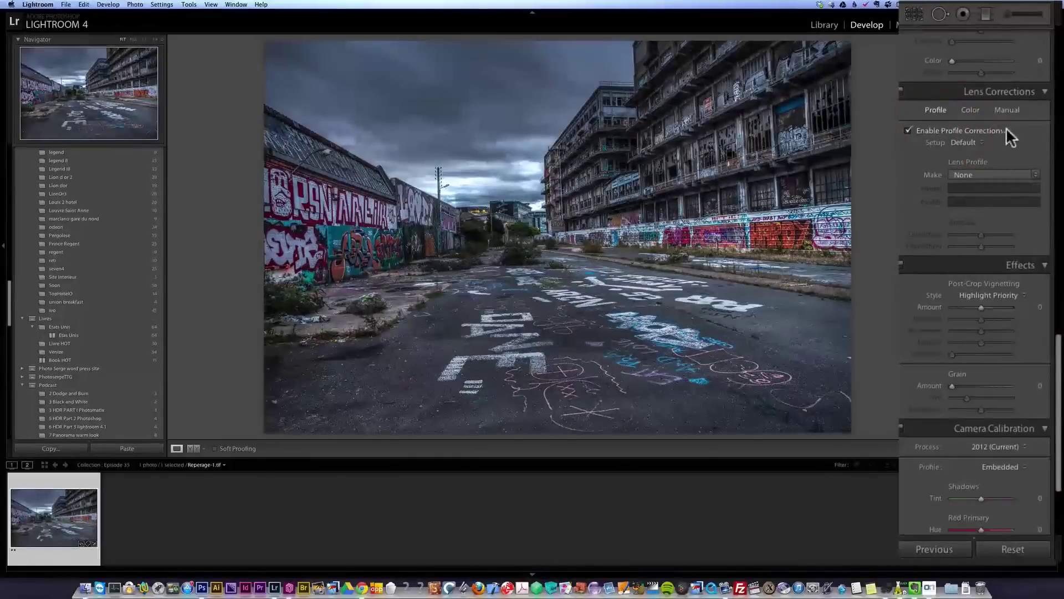
left_click(971, 110)
left_click(965, 130)
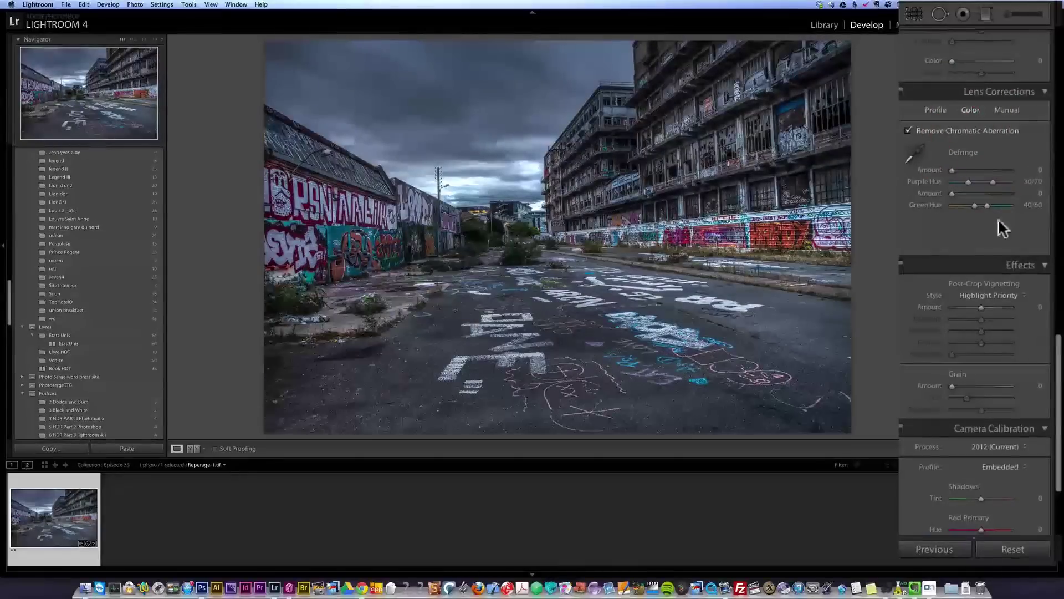
Step: Rotate the photo by +1.8 with Constrain Crop enabled, and set the post-crop vignetting Amount to −9
left_click(1008, 109)
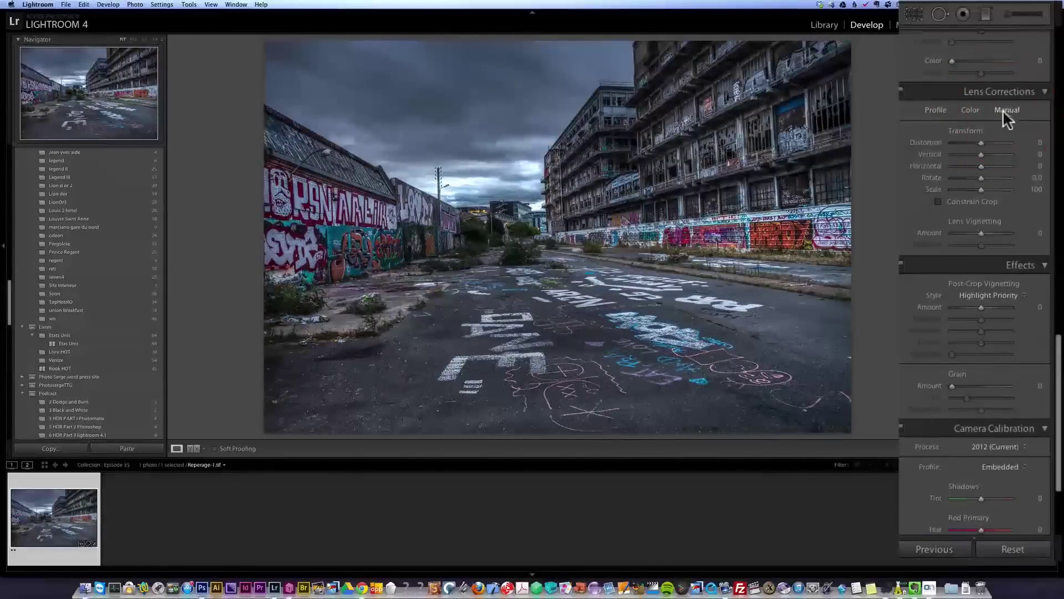
left_click_drag(982, 178, 986, 178)
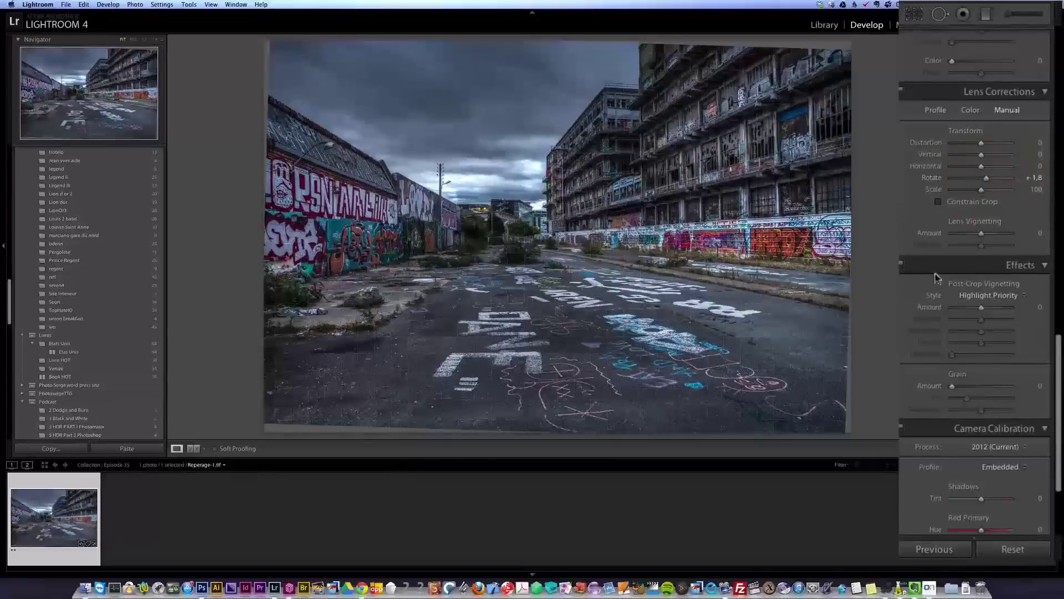
left_click(976, 202)
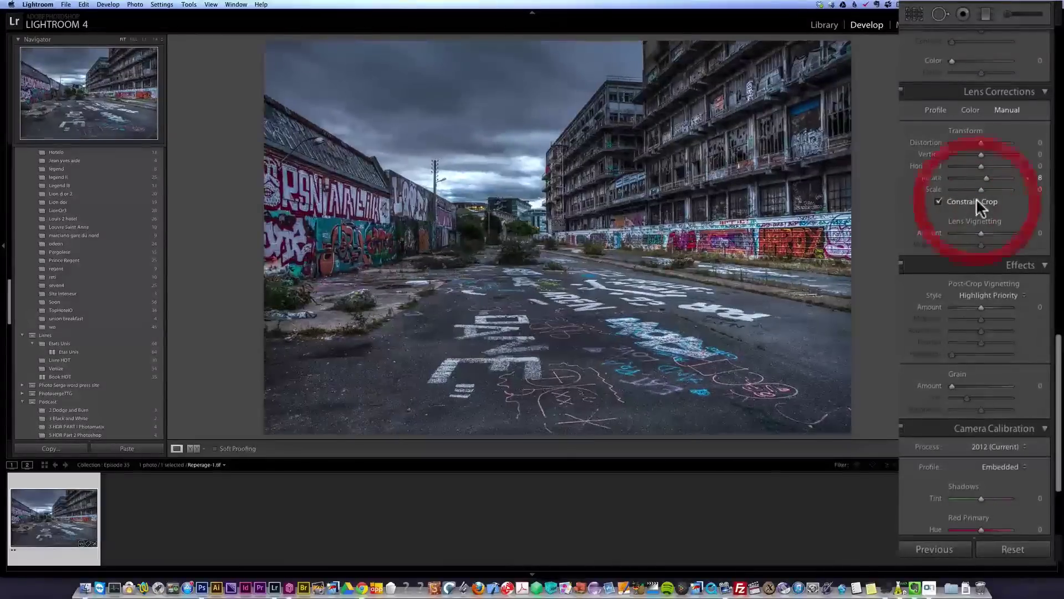
left_click_drag(981, 308, 977, 307)
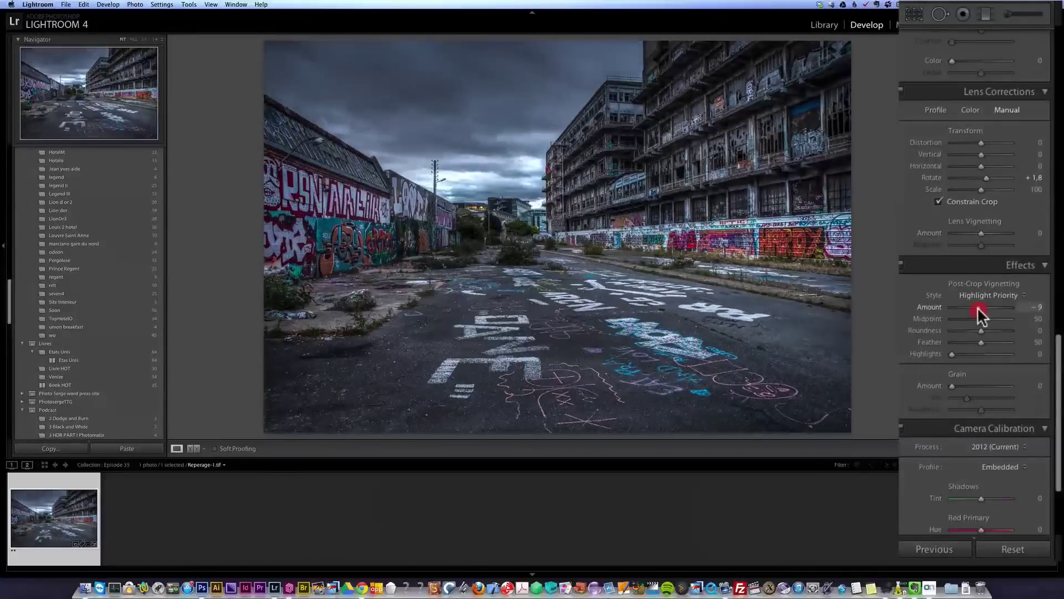
Step: Compare the import state in the edit history with the latest vignette state, ending on the latest one
scroll(995, 286, "up", 10)
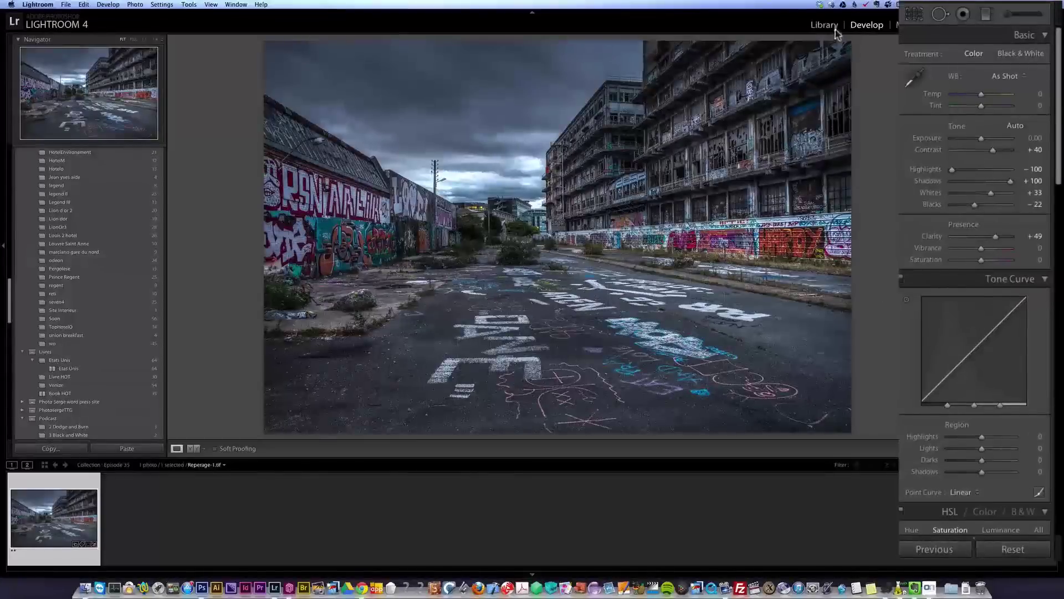
left_click_drag(12, 301, 10, 201)
left_click(42, 220)
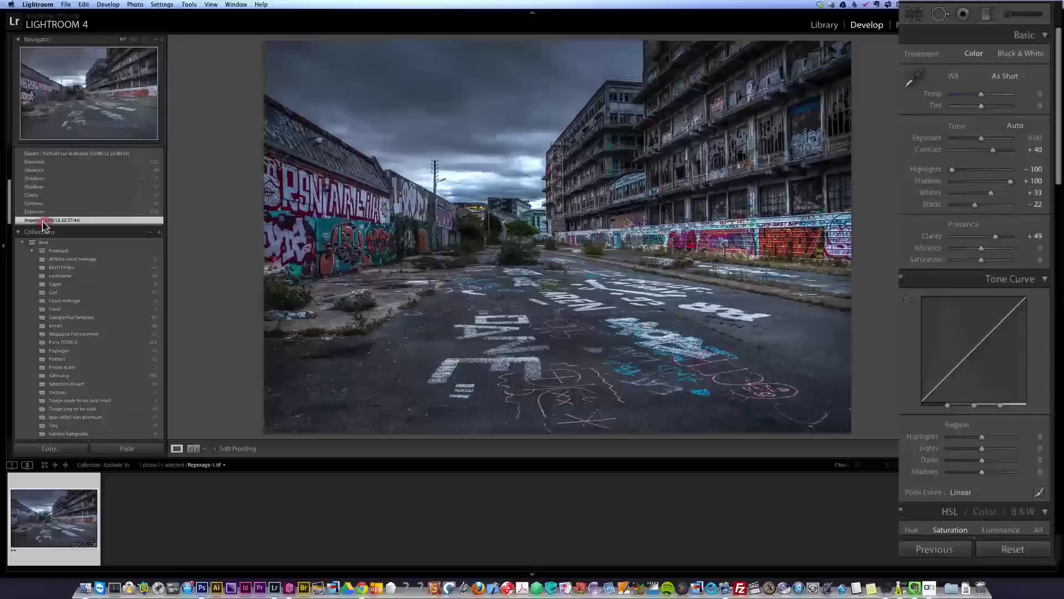
left_click_drag(8, 227, 10, 164)
left_click(63, 188)
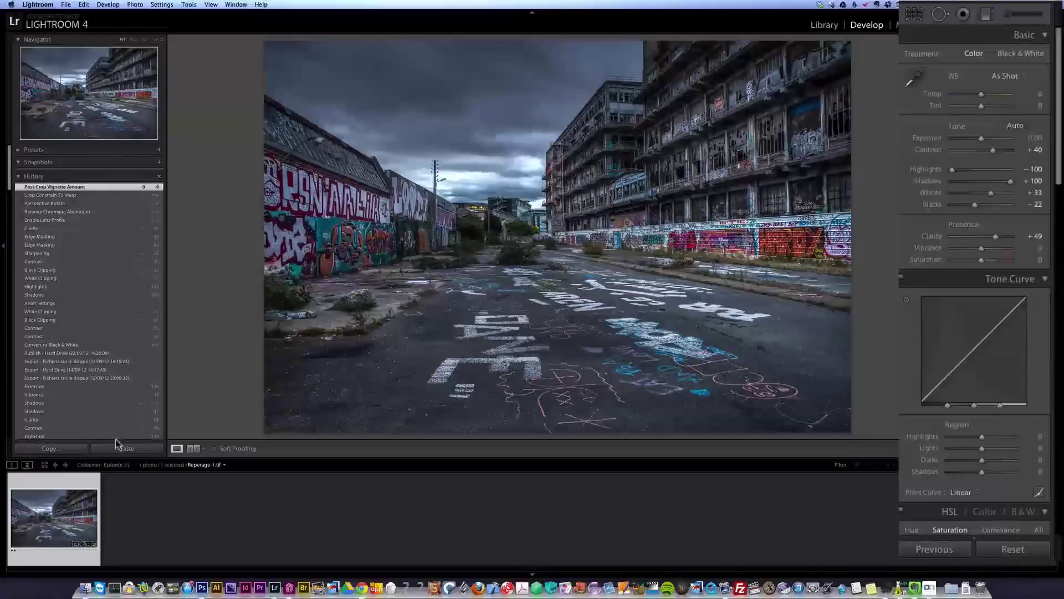
Step: Create a virtual copy of the edited photo and convert the copy to Black & White
right_click(57, 507)
mouse_move(82, 524)
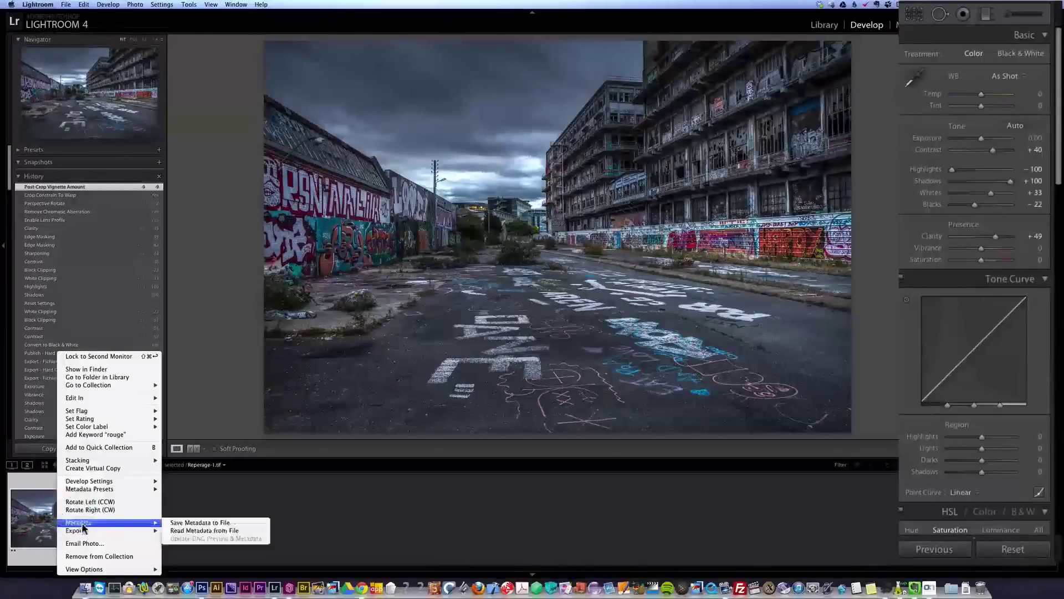
left_click(107, 464)
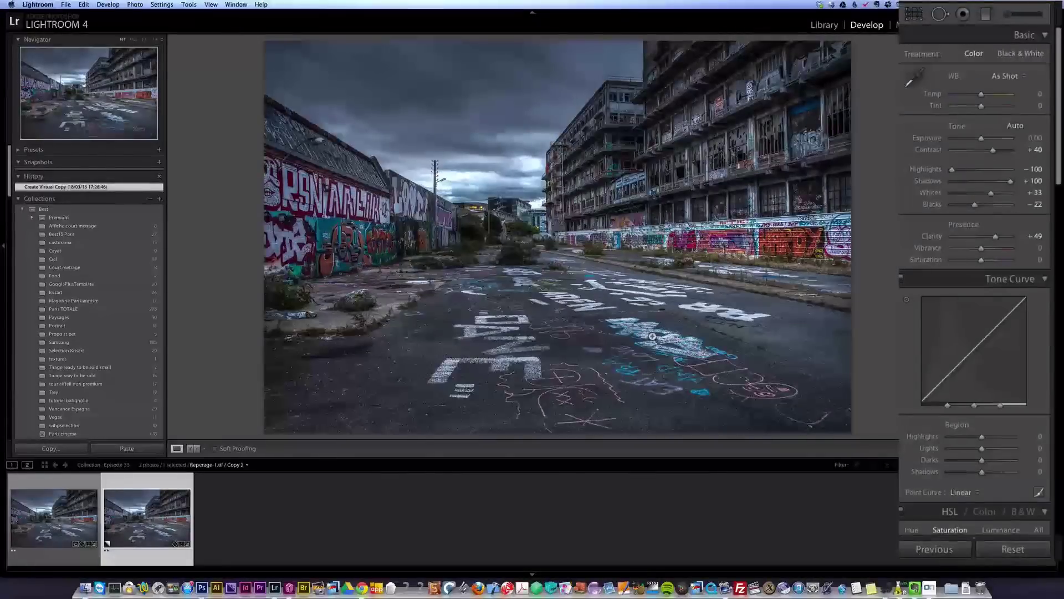
left_click(1027, 53)
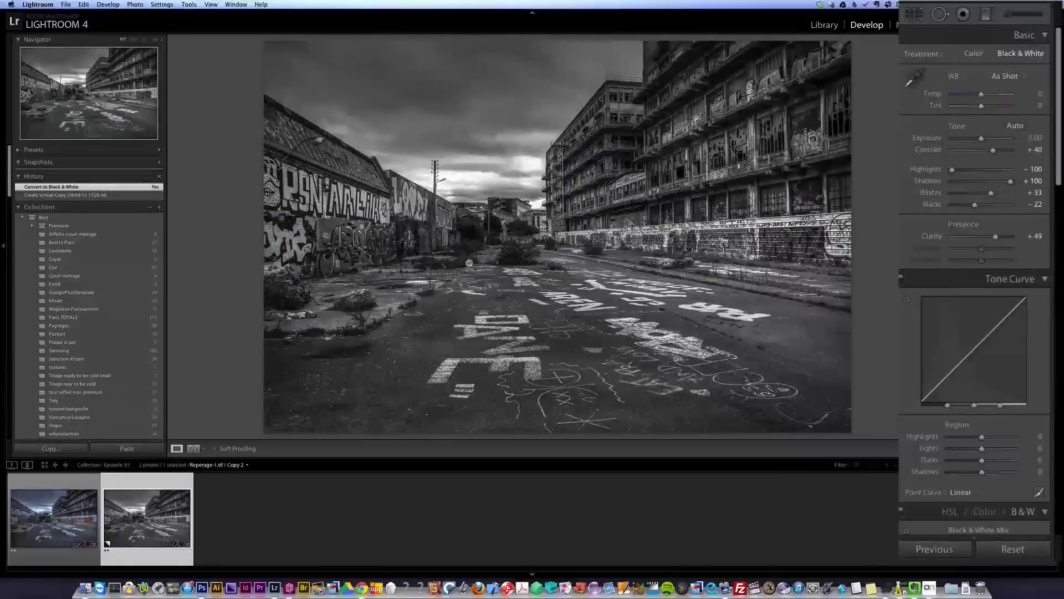
Step: Set the black-and-white copy's Contrast to +64 and Whites to +42, testing a post-crop vignetting Amount of −13 in between
left_click(999, 148)
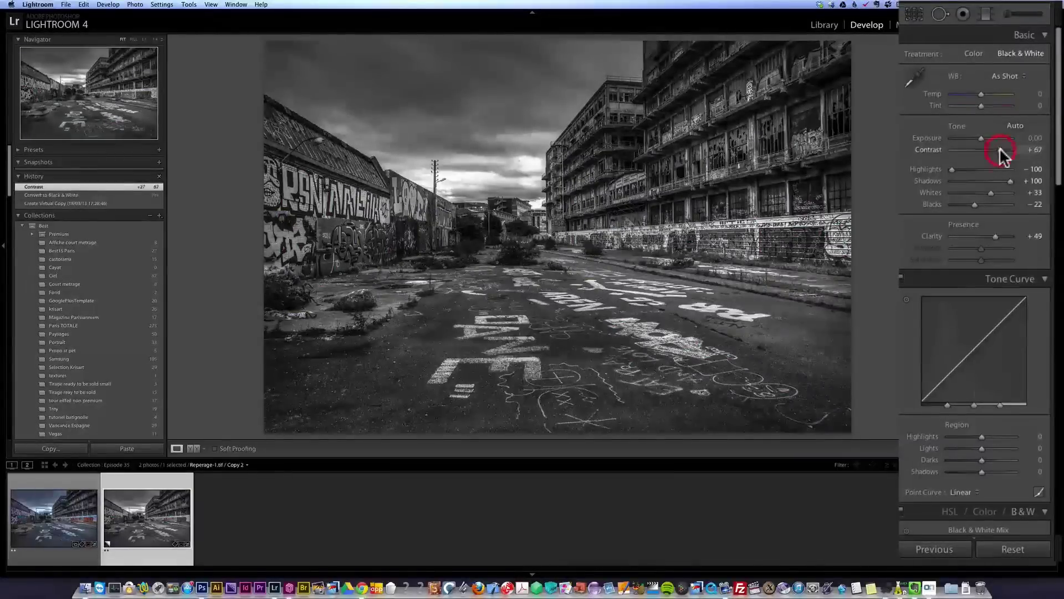
left_click(999, 147)
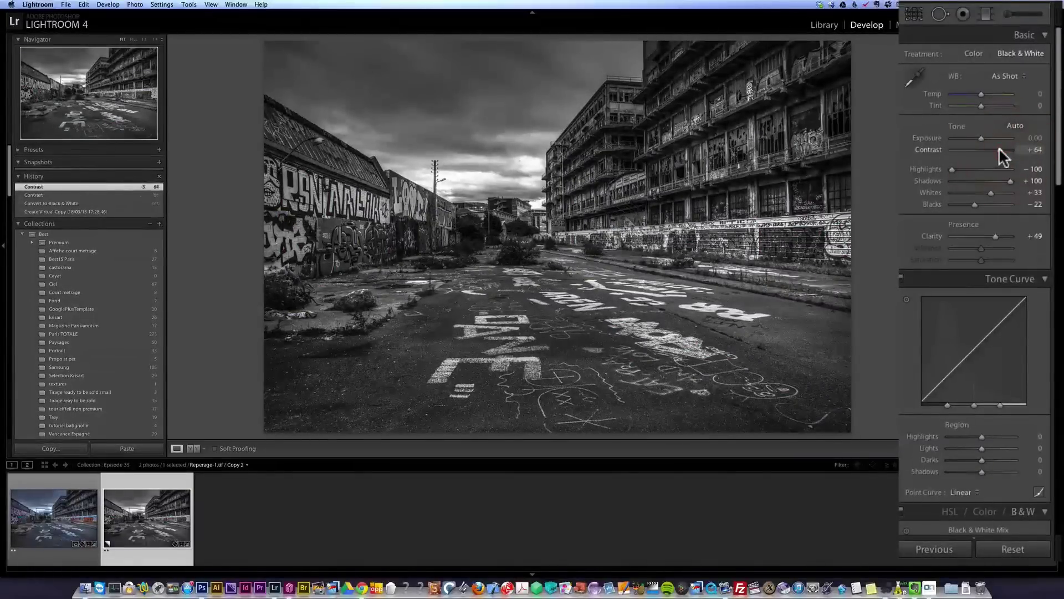
scroll(1002, 249, "down", 10)
scroll(1003, 296, "down", 15)
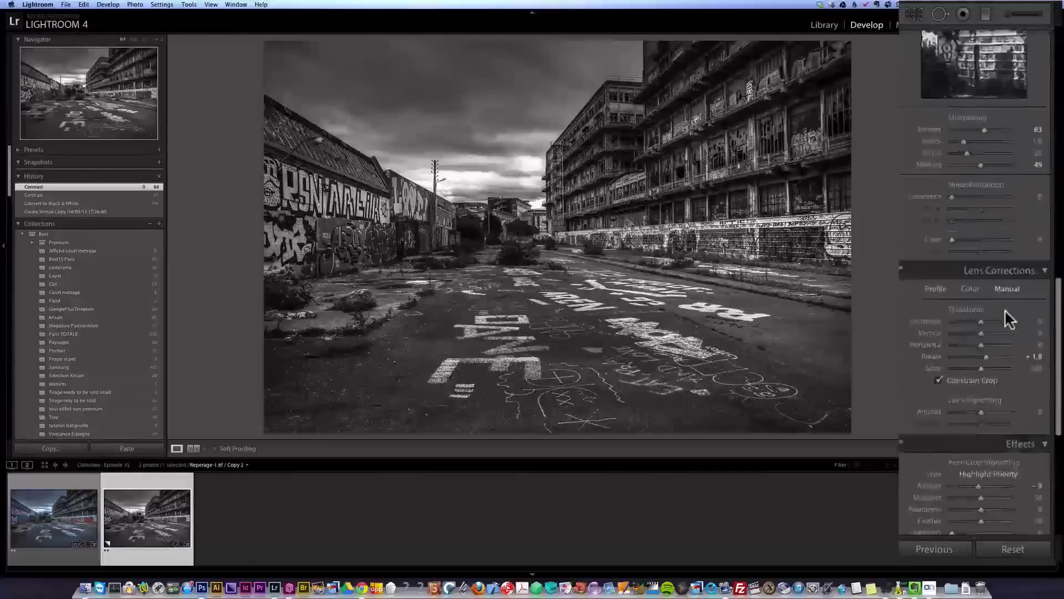
left_click_drag(971, 239, 976, 240)
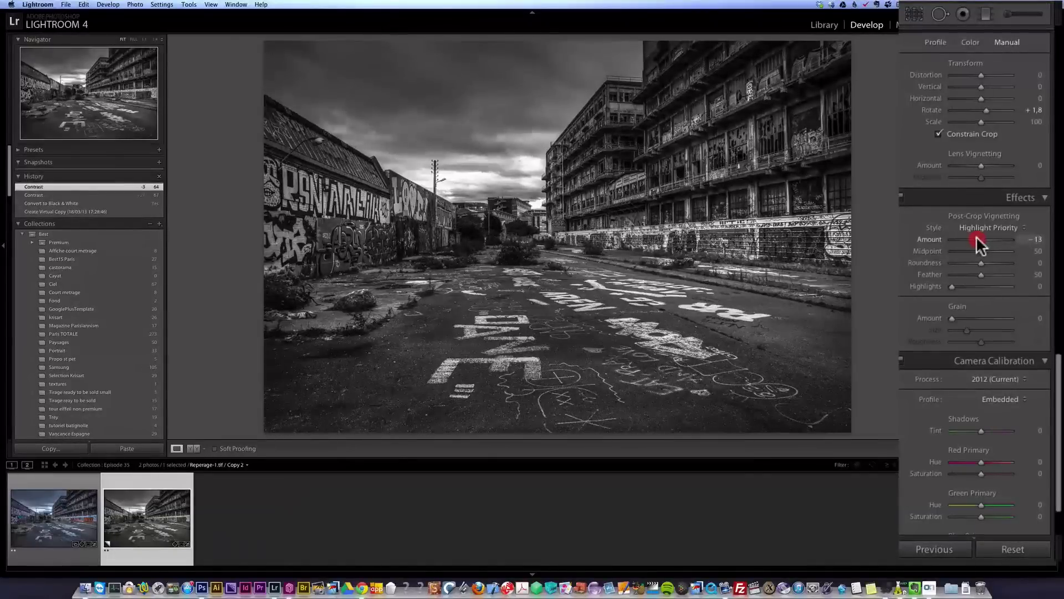
scroll(999, 147, "up", 15)
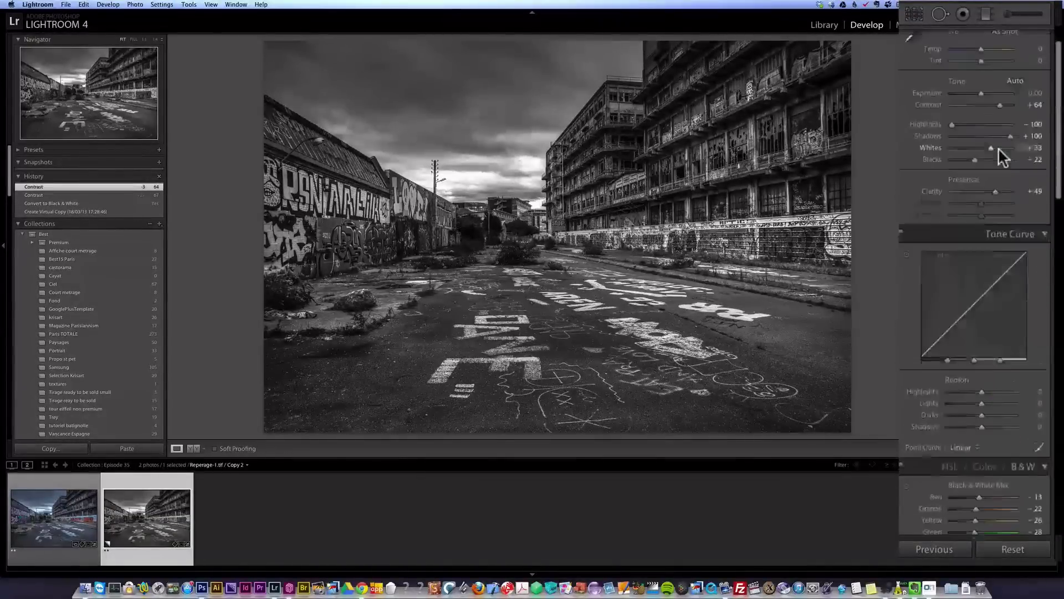
left_click_drag(991, 193, 993, 192)
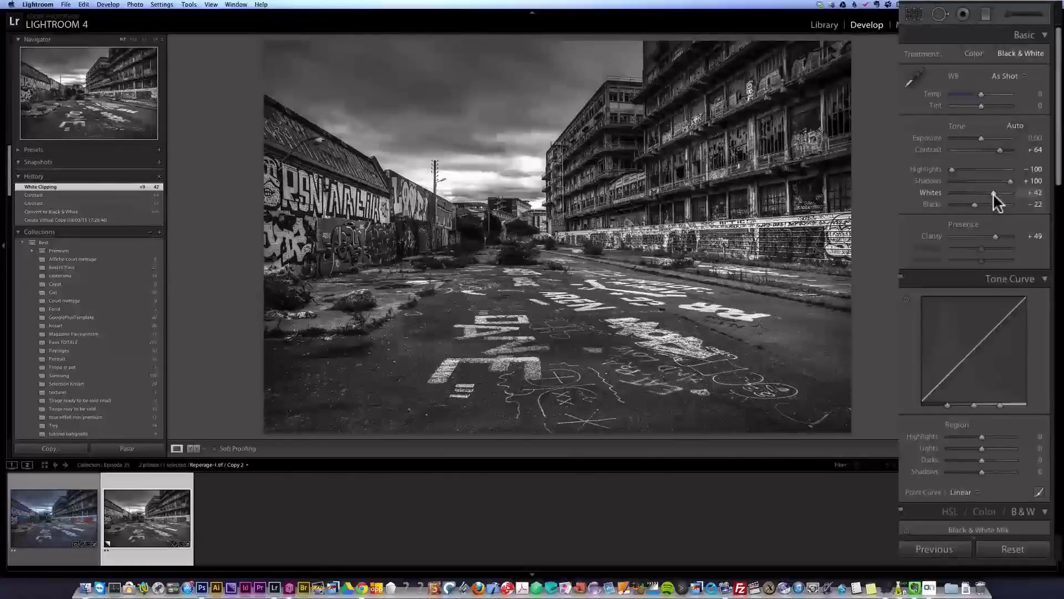
Step: Create another virtual copy from the black-and-white version and undo a trial reset of its develop settings
right_click(156, 518)
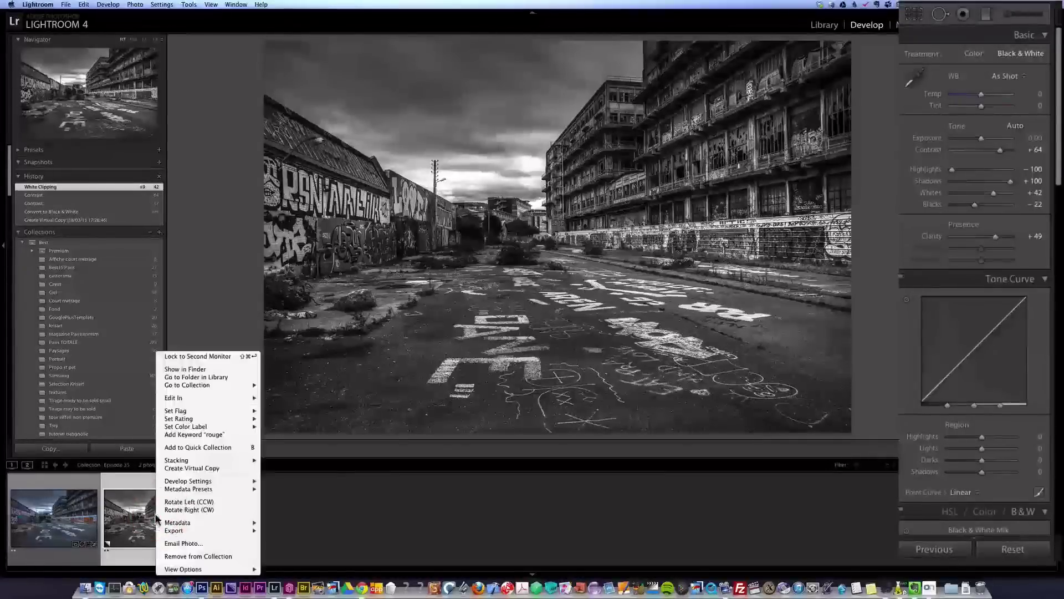
left_click(208, 468)
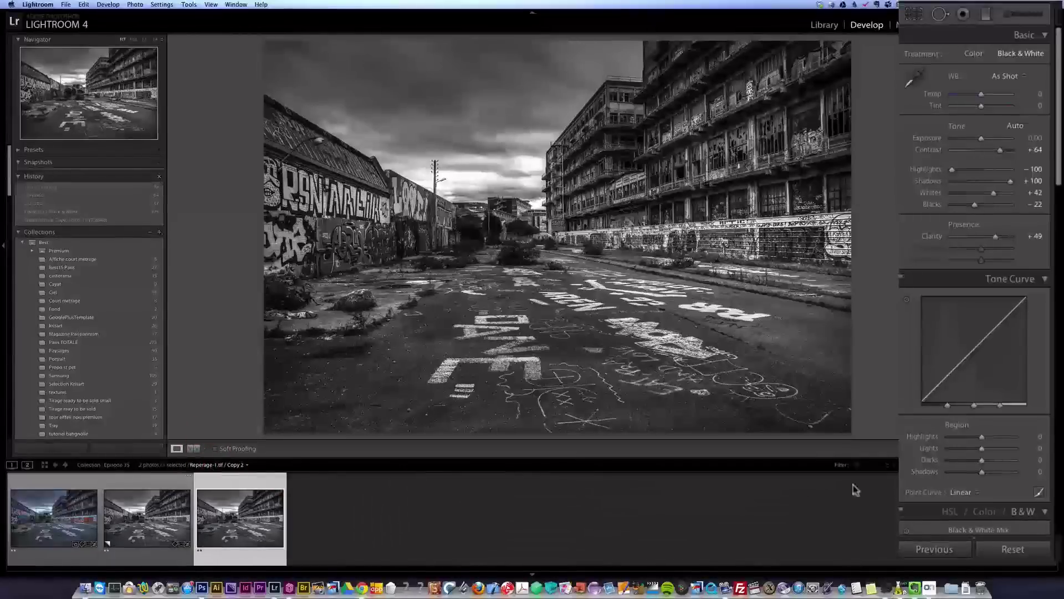
left_click(1037, 556)
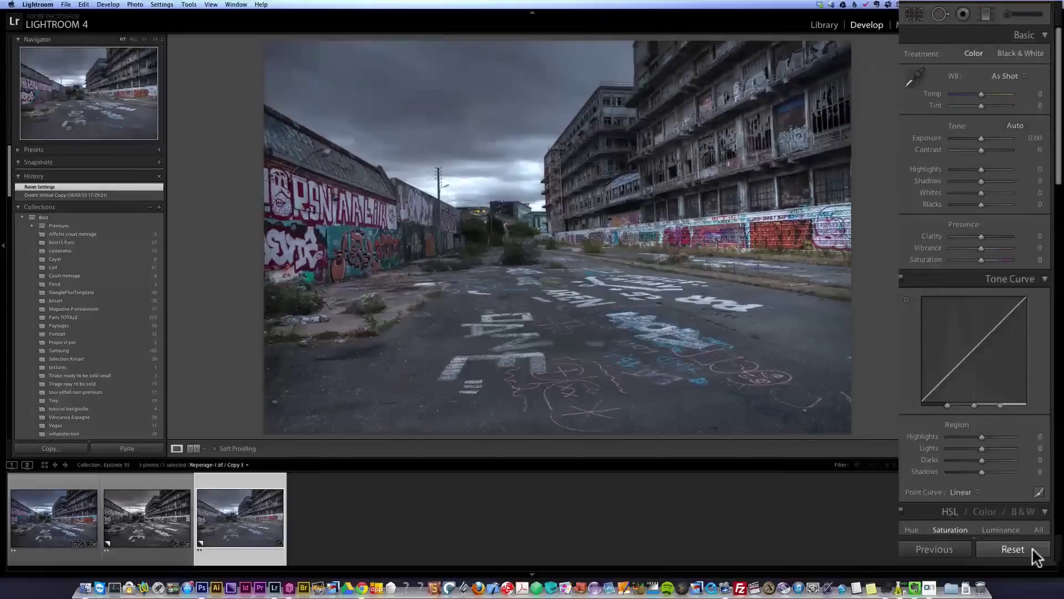
key("super+z")
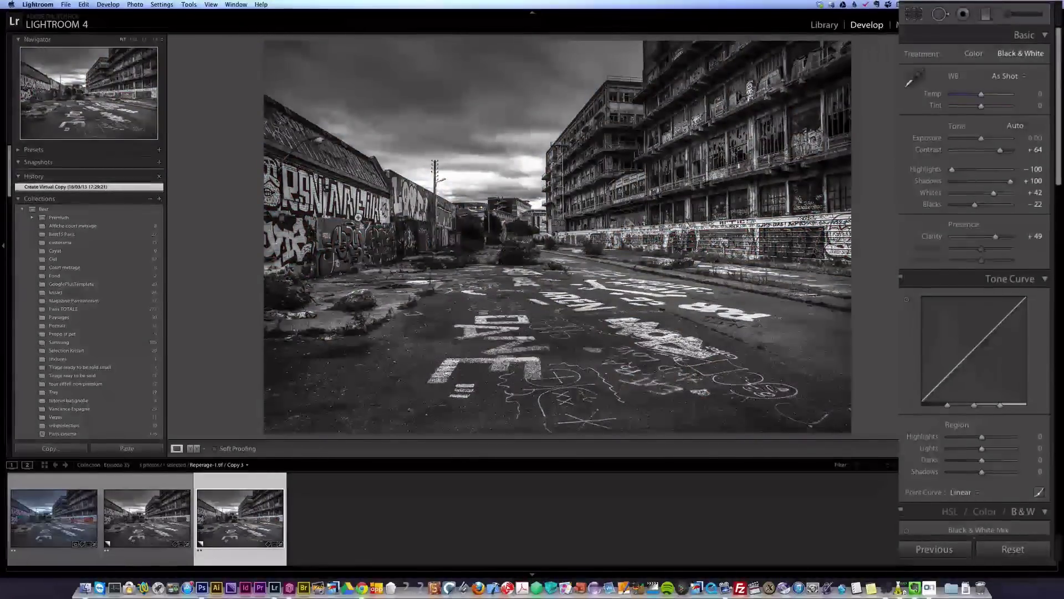
Step: Reset the newest virtual copy and synchronize only White Balance, Lens Corrections and Process Version to it from the edited color photo
left_click(1040, 554)
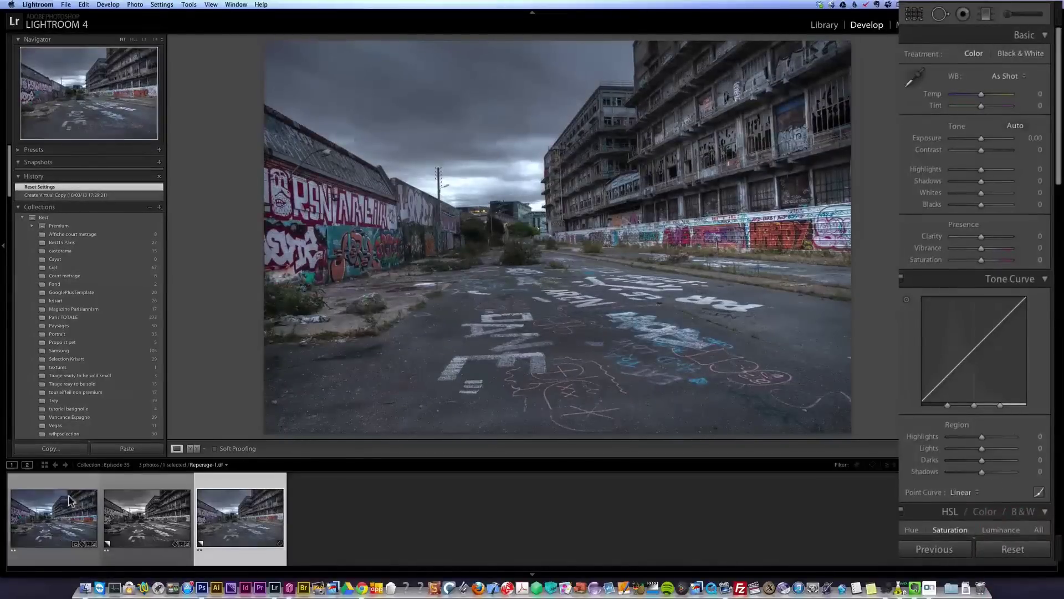
left_click(62, 518)
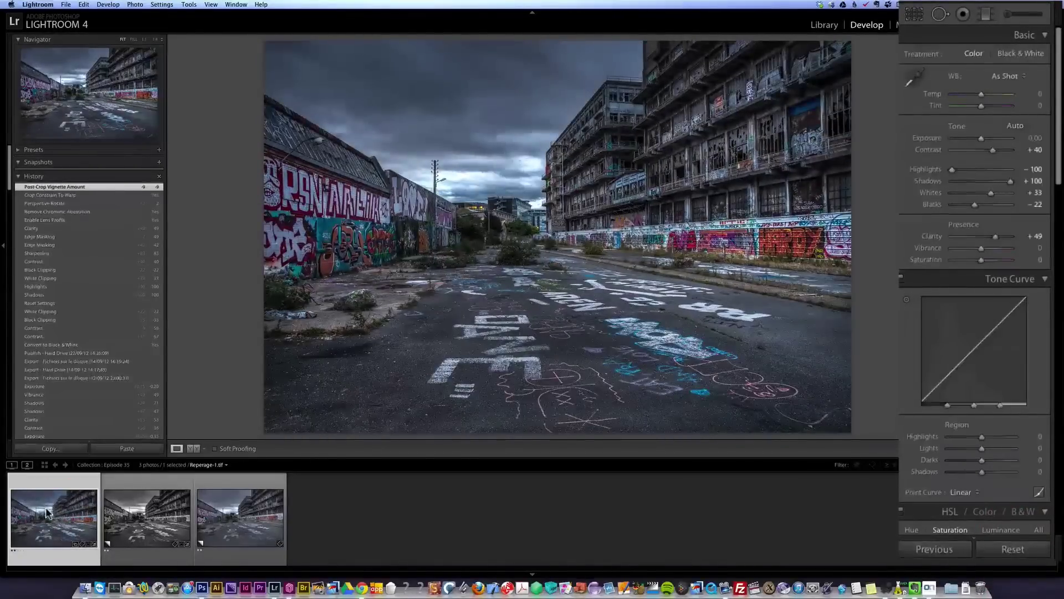
left_click(240, 518, "super")
left_click(938, 550)
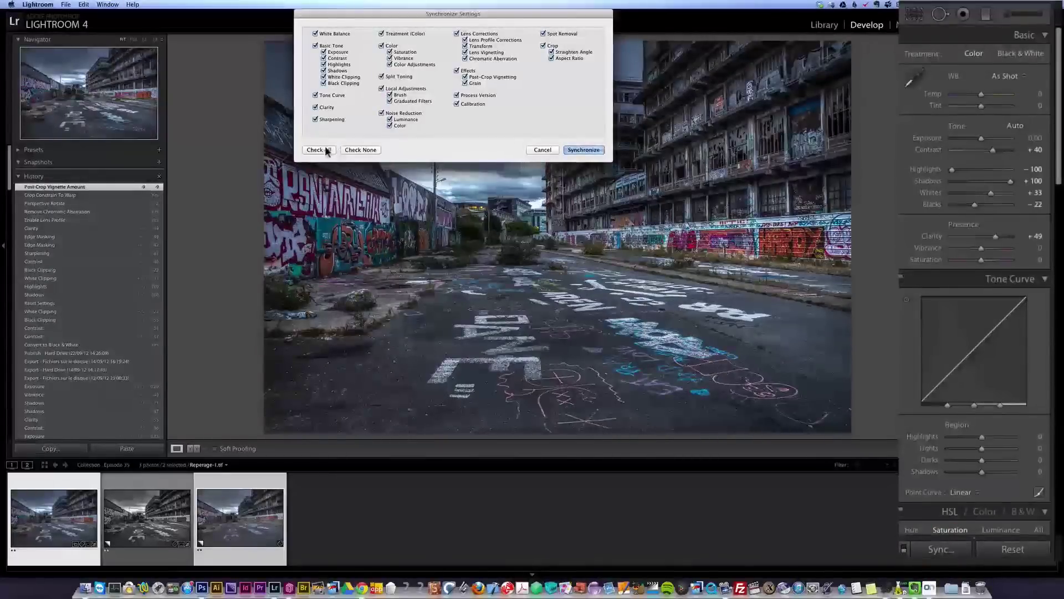
left_click(360, 150)
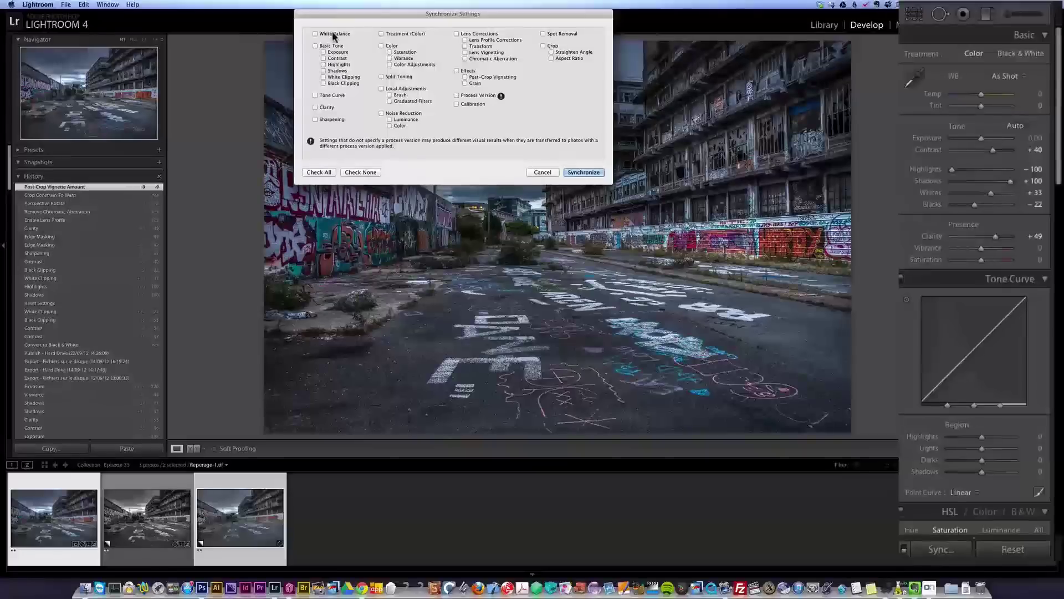
left_click(333, 34)
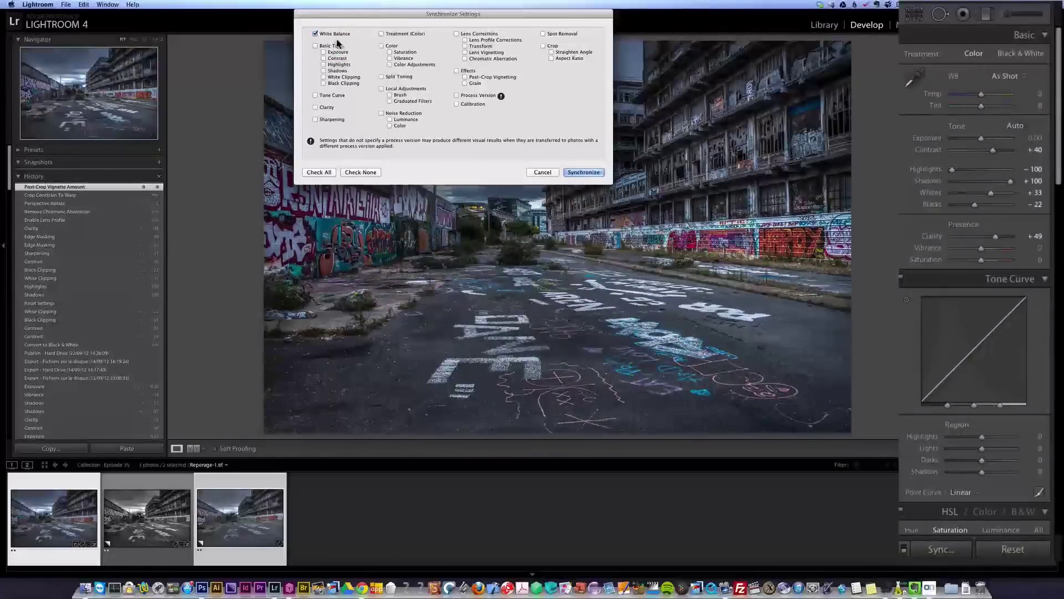
left_click(462, 34)
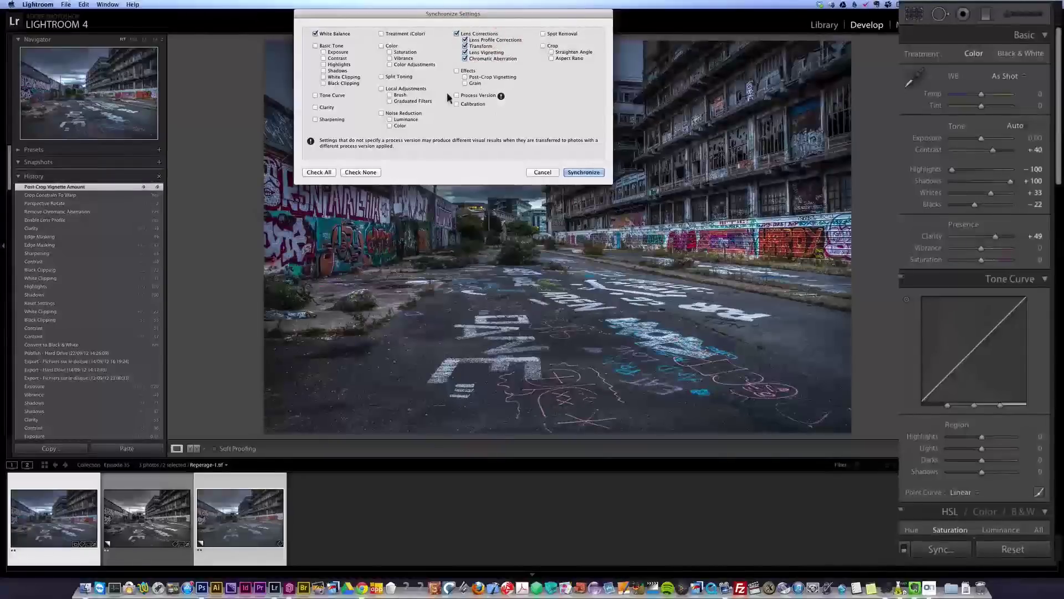
left_click(478, 96)
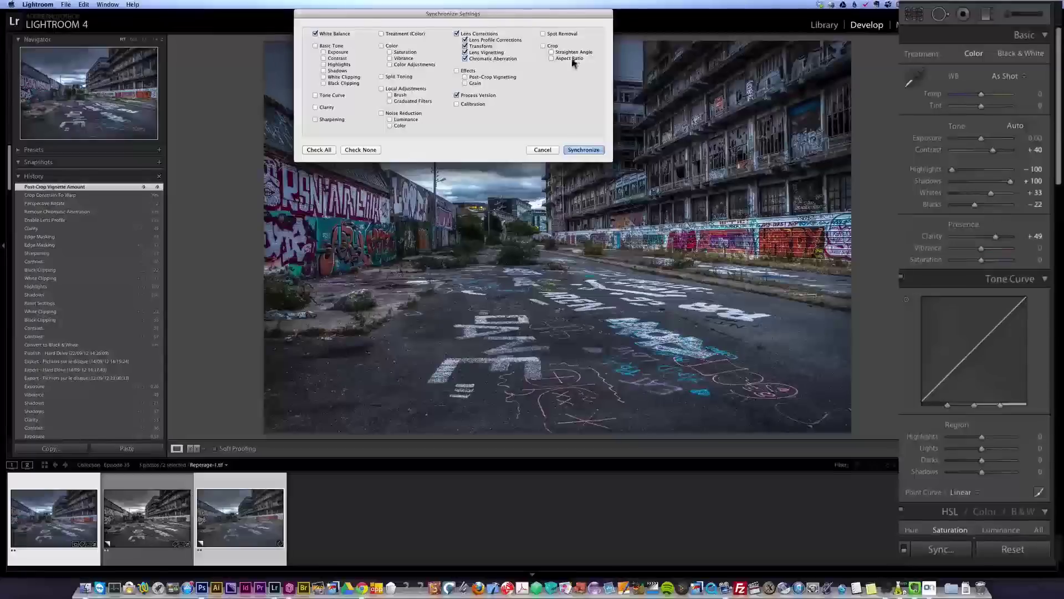
left_click(582, 149)
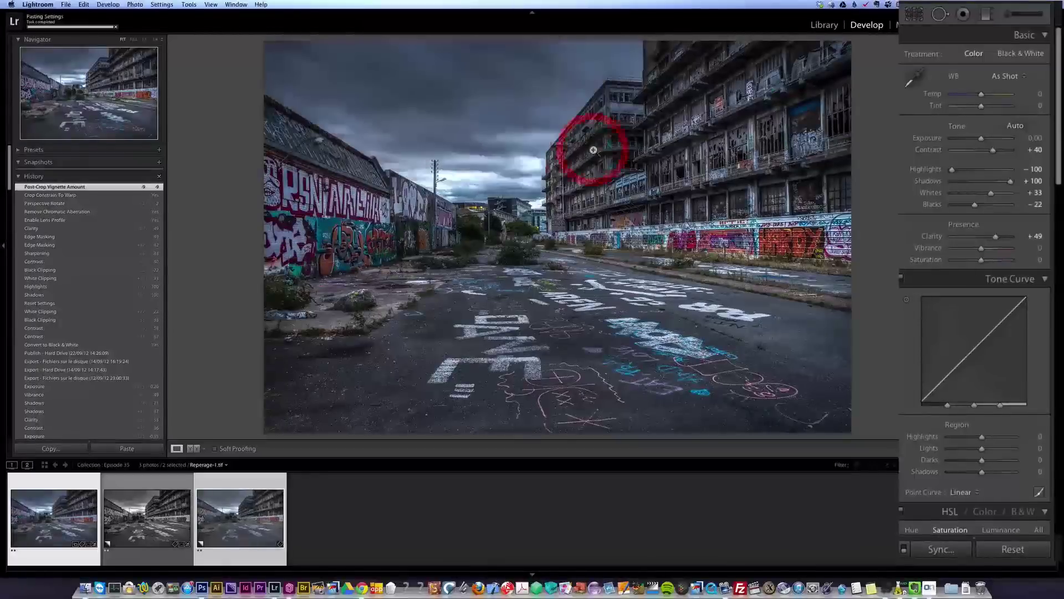
Step: Set the copy's Highlights to −100, Shadows +100, Whites +29, Blacks −22 and Contrast −29, and convert it to Black & White
left_click(228, 518)
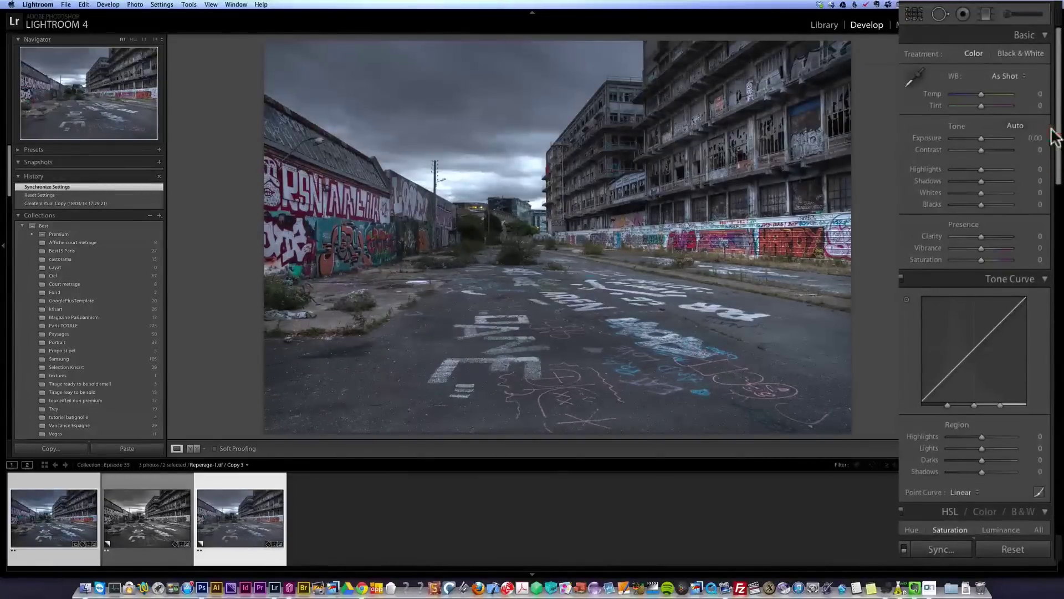
left_click_drag(989, 179, 946, 167)
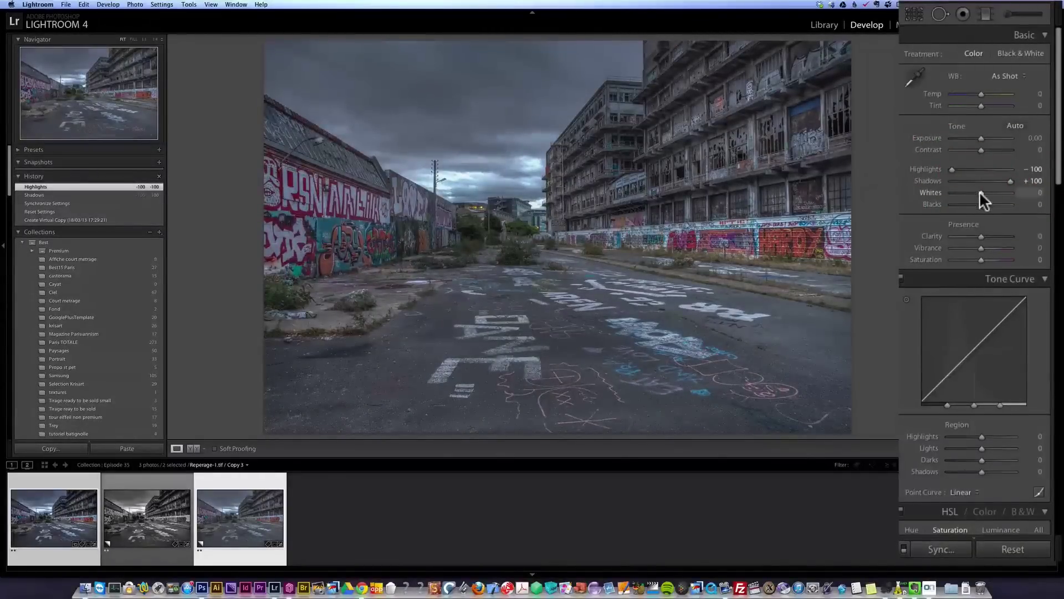
mouse_move(980, 191)
left_mouse_down()
mouse_move(992, 192)
mouse_move(975, 204)
mouse_move(989, 191)
left_mouse_up()
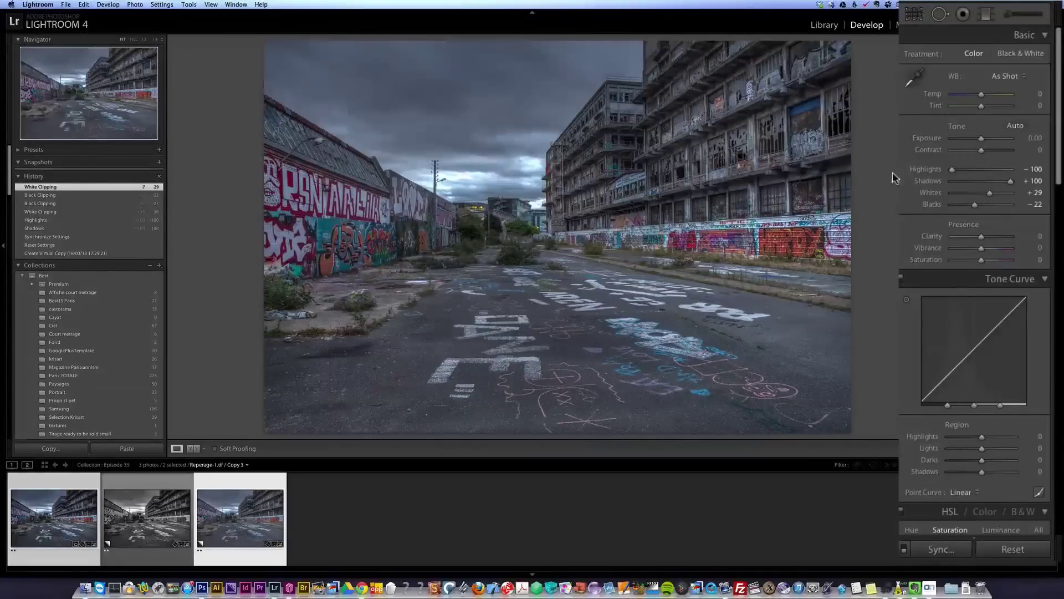
left_click_drag(980, 149, 973, 148)
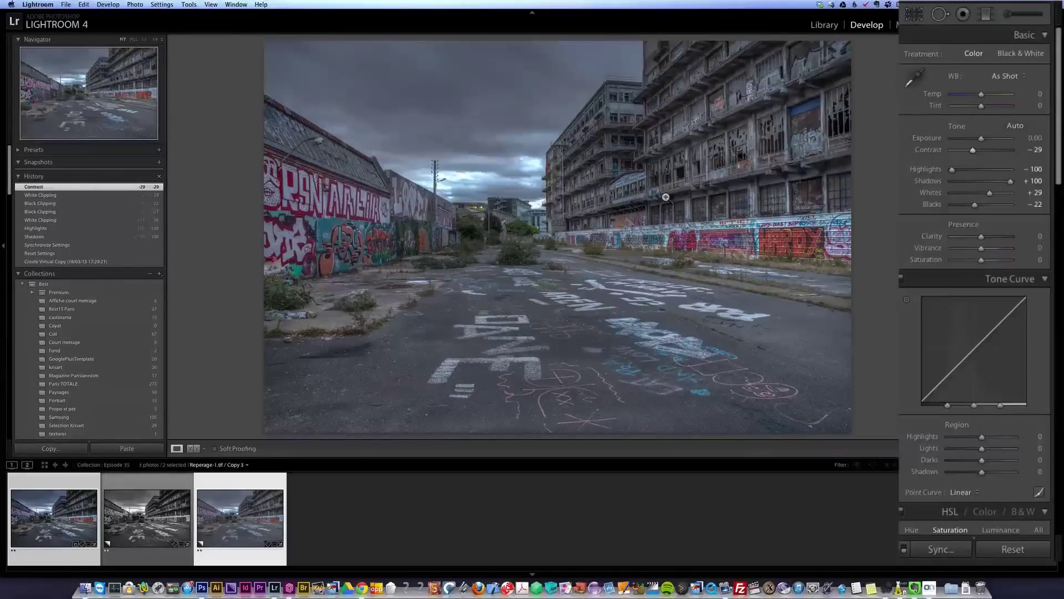
left_click(1030, 53)
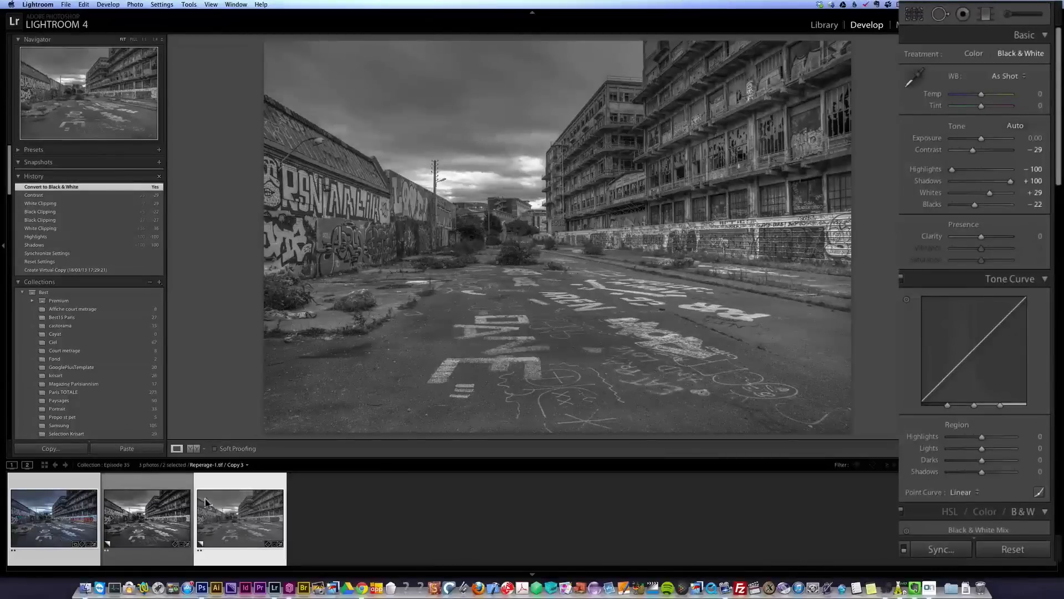
Step: Compare the high-contrast black-and-white copy with the new low-contrast copy, ending on the high-contrast one
left_click(141, 524)
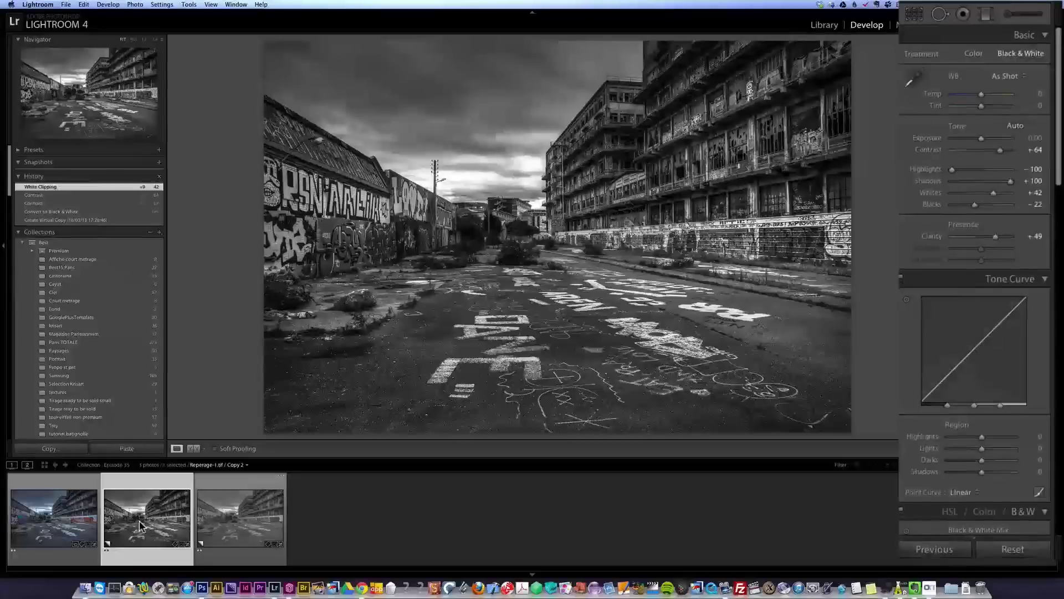
left_click(249, 513)
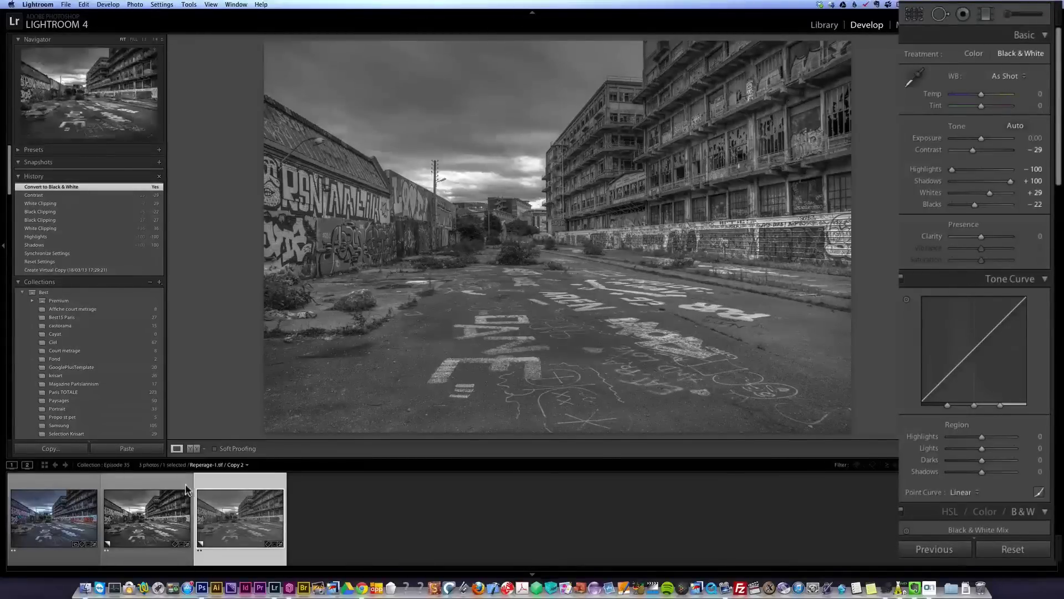
left_click(139, 524)
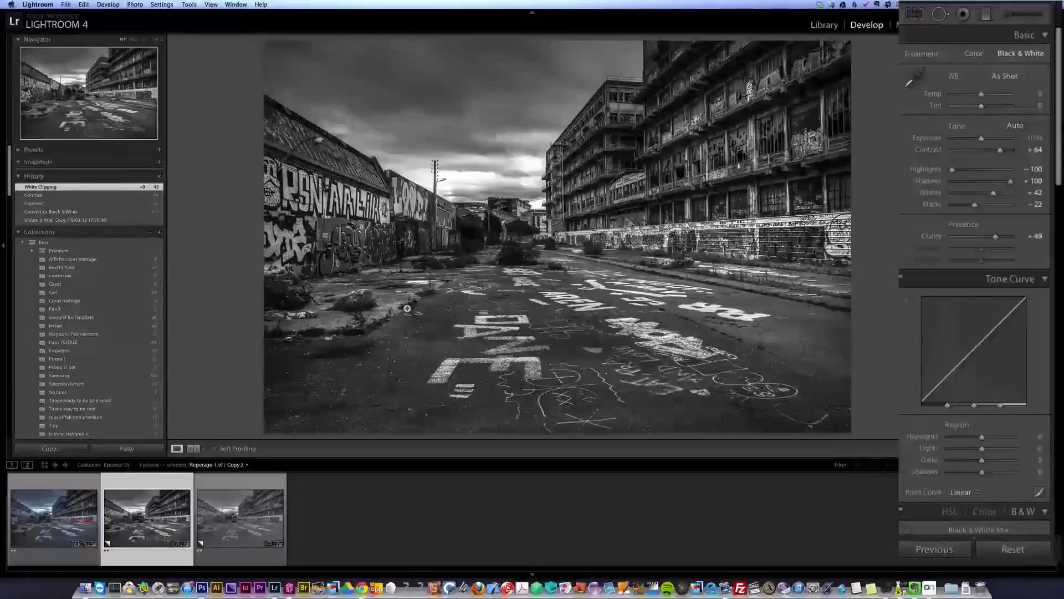
Step: Switch to Chrome, examine the Dumont Building, New York View and Radio City photos in the New York gallery, and return to Lightroom
key("super+Tab")
key("super+Tab")
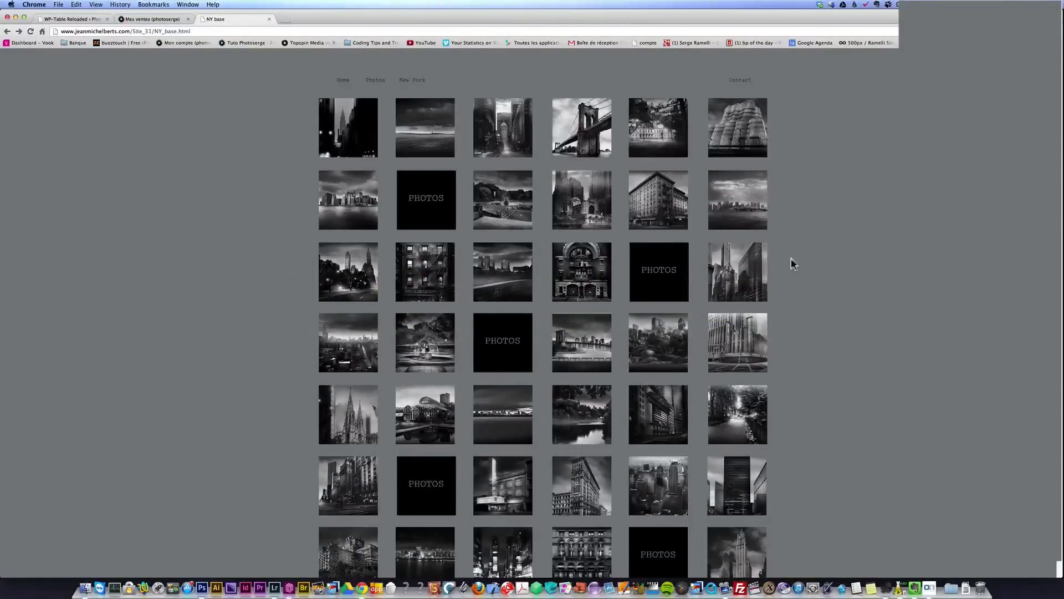
left_click(742, 278)
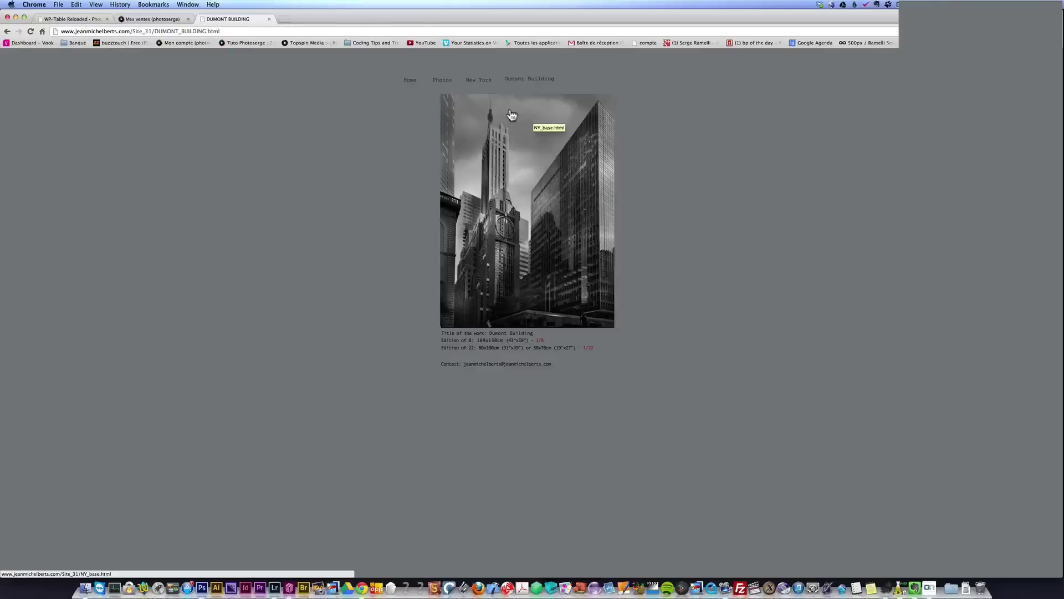
left_click(8, 32)
left_click(363, 345)
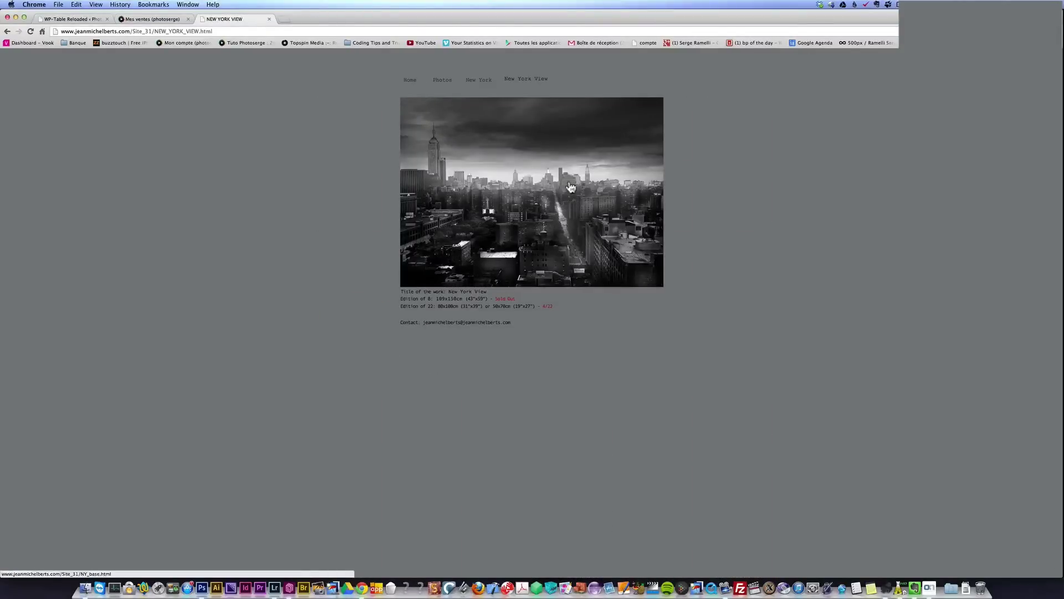
left_click(7, 31)
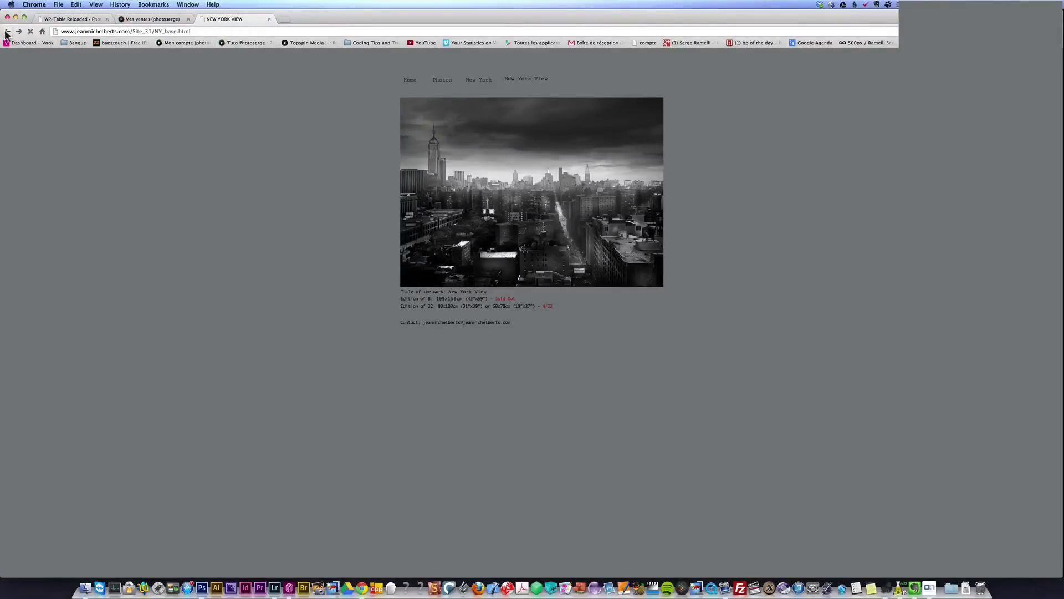
left_click(737, 340)
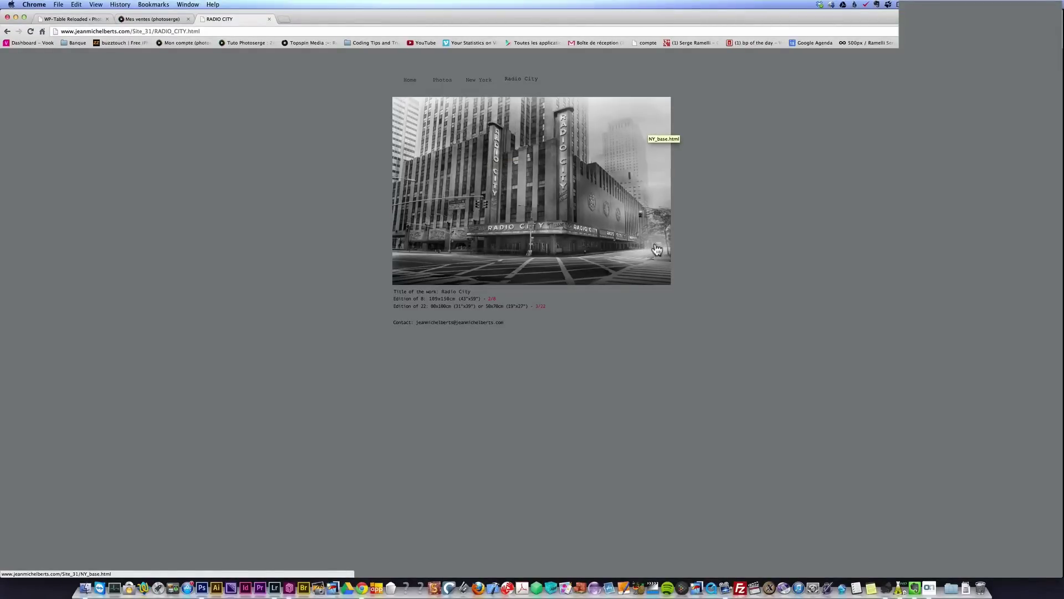
left_click(7, 31)
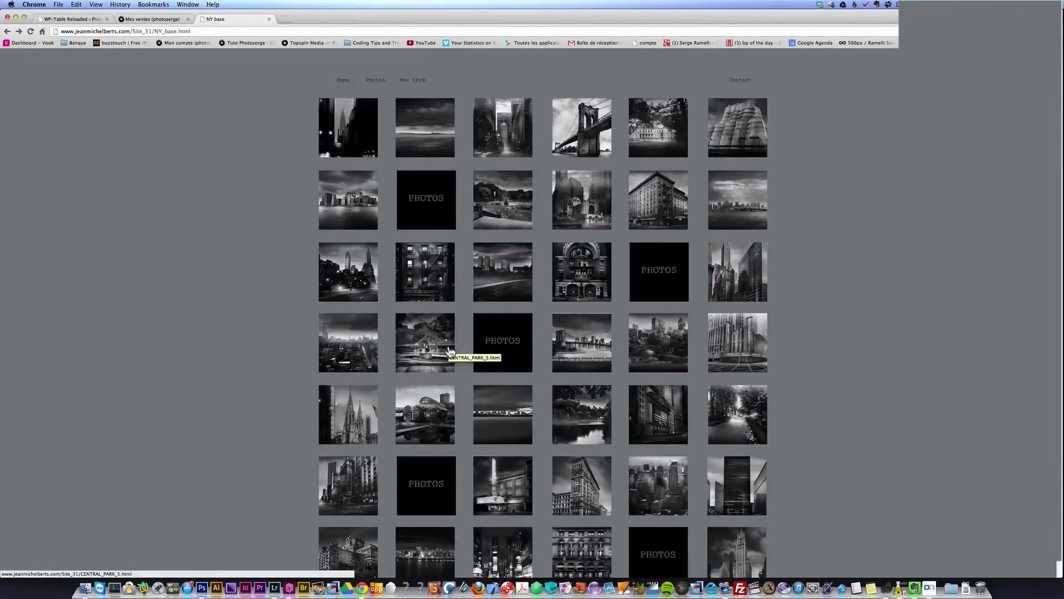
key("super+Tab")
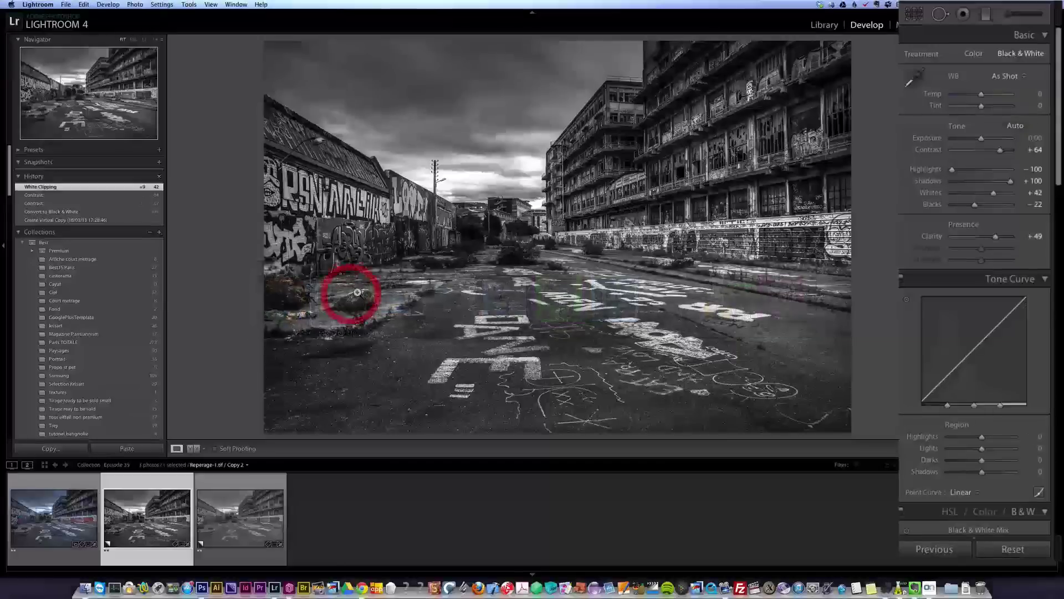
Step: On the low-contrast copy, darken the bushes, weeds and part of the building facade using the Adjustment Brush at Exposure −0.89 and size 16
left_click(223, 521)
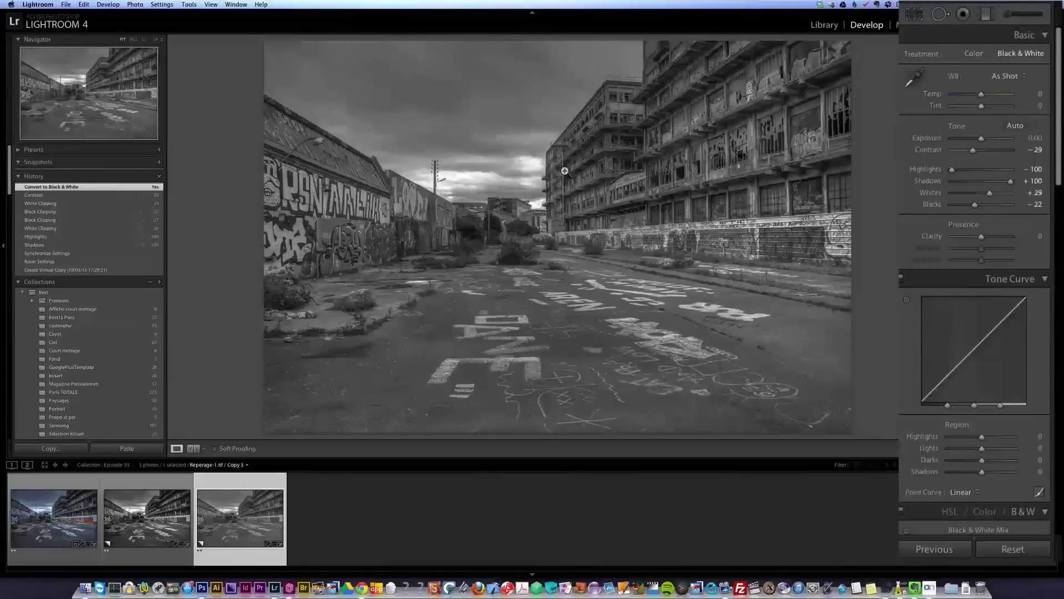
left_click(1006, 14)
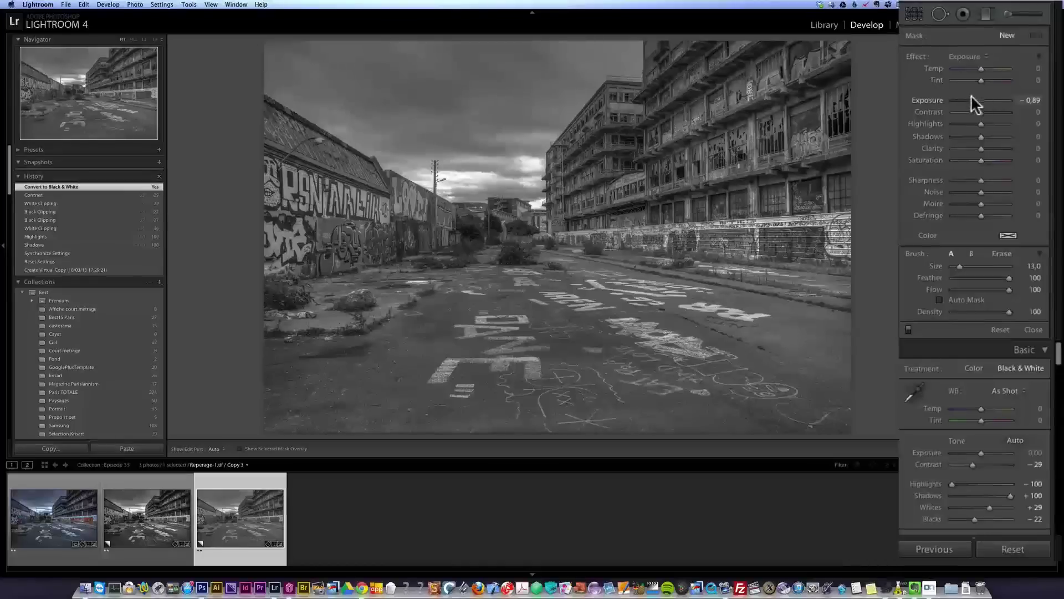
scroll(672, 242, "up", 3)
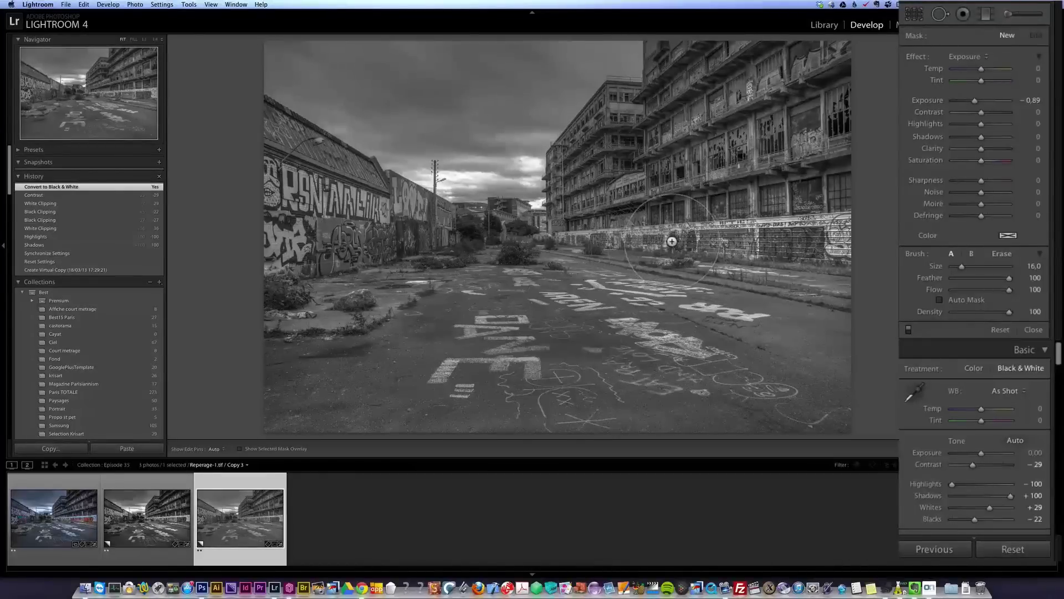
left_click(474, 267)
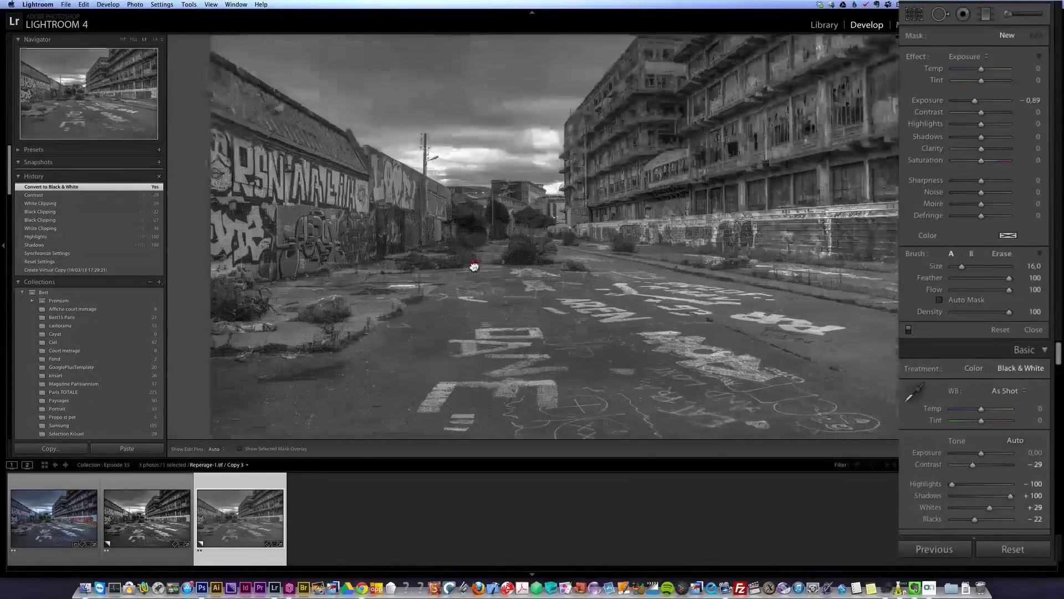
mouse_move(636, 239)
left_mouse_down()
mouse_move(637, 225)
mouse_move(577, 235)
mouse_move(713, 250)
mouse_move(731, 263)
left_mouse_up()
mouse_move(451, 142)
left_mouse_down()
mouse_move(451, 100)
mouse_move(540, 105)
mouse_move(553, 139)
left_mouse_up()
left_click_drag(651, 118, 685, 129)
mouse_move(466, 222)
left_mouse_down()
mouse_move(440, 245)
mouse_move(302, 257)
left_mouse_up()
left_click_drag(388, 222, 467, 199)
mouse_move(778, 244)
left_mouse_down()
mouse_move(781, 280)
mouse_move(793, 255)
left_mouse_up()
left_click_drag(403, 277, 606, 166)
left_click(324, 303)
left_click_drag(455, 333, 654, 183)
left_click_drag(465, 265, 629, 204)
mouse_move(268, 314)
left_mouse_down()
mouse_move(545, 328)
mouse_move(473, 112)
mouse_move(563, 158)
left_mouse_up()
left_click_drag(813, 209, 475, 250)
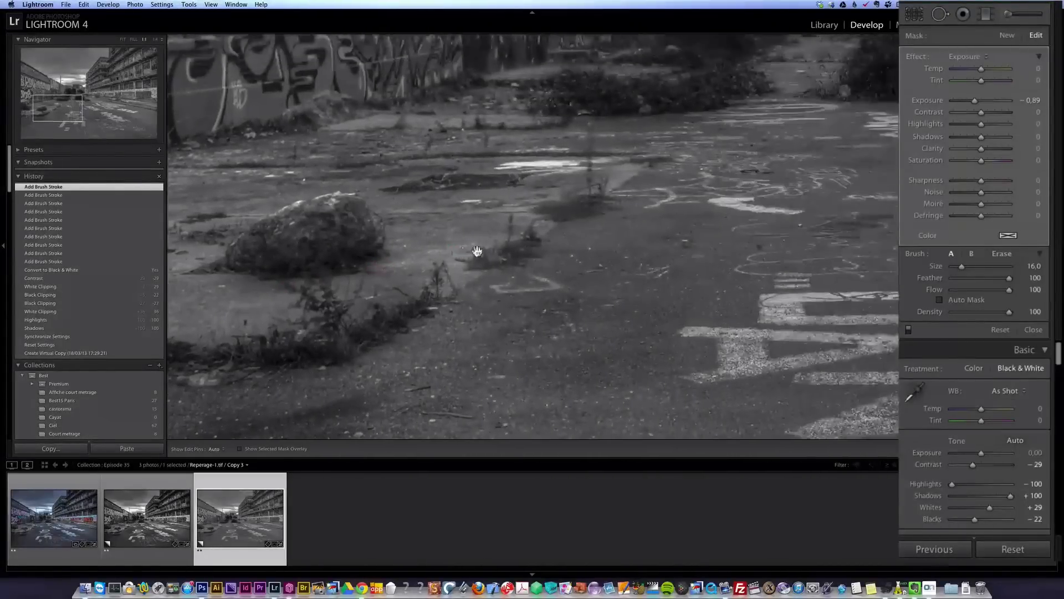
left_click_drag(715, 227, 551, 252)
left_click_drag(776, 255, 561, 292)
mouse_move(831, 277)
left_mouse_down()
mouse_move(689, 302)
mouse_move(615, 216)
left_mouse_up()
mouse_move(467, 196)
left_mouse_down()
mouse_move(632, 223)
mouse_move(553, 387)
mouse_move(576, 415)
left_mouse_up()
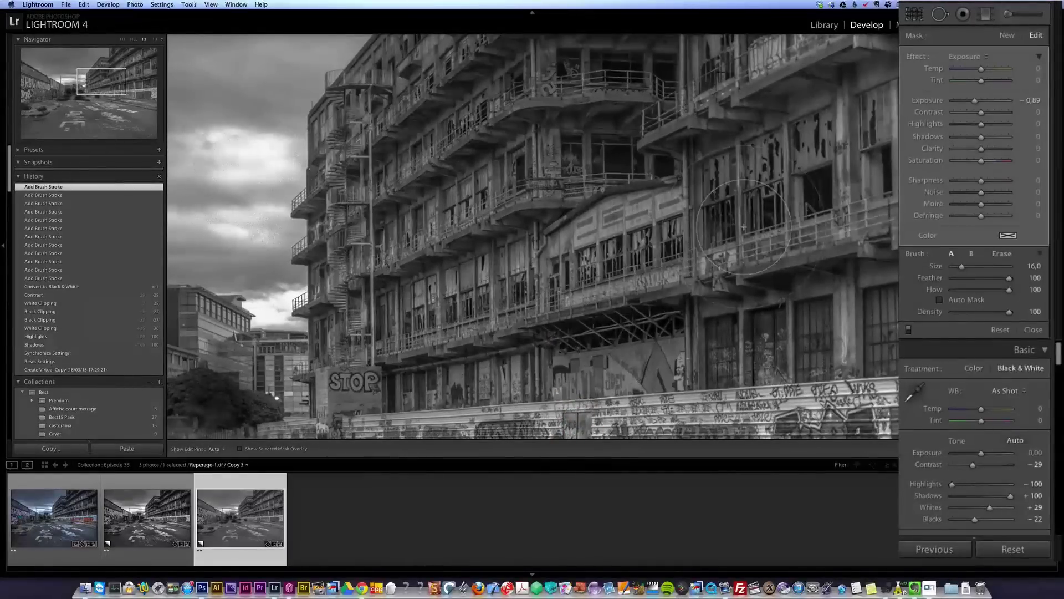
left_click_drag(750, 231, 603, 295)
mouse_move(562, 262)
left_mouse_down()
mouse_move(704, 203)
mouse_move(573, 301)
mouse_move(654, 266)
left_mouse_up()
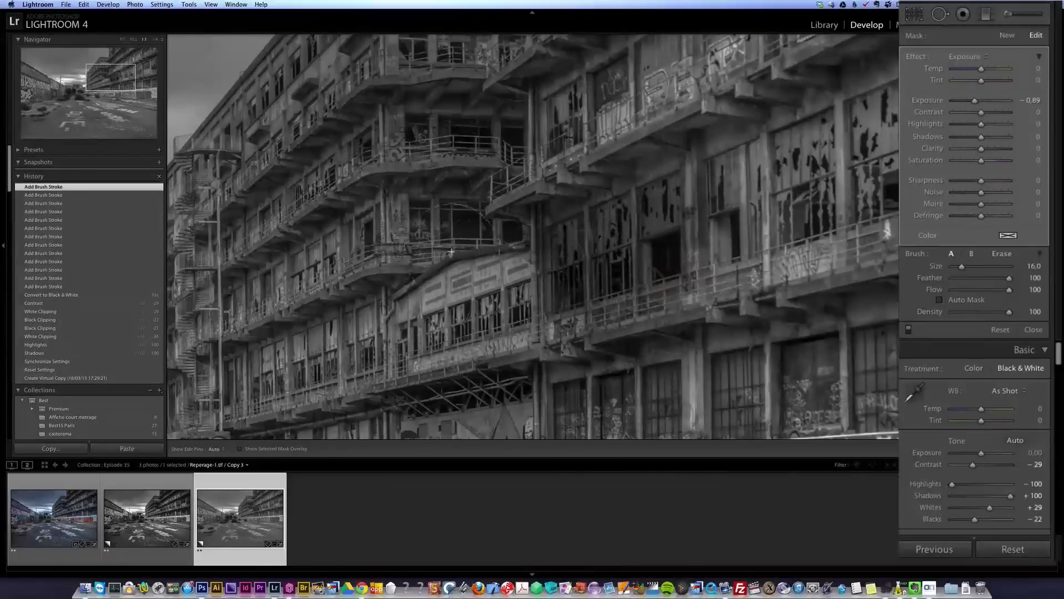
left_click(447, 231)
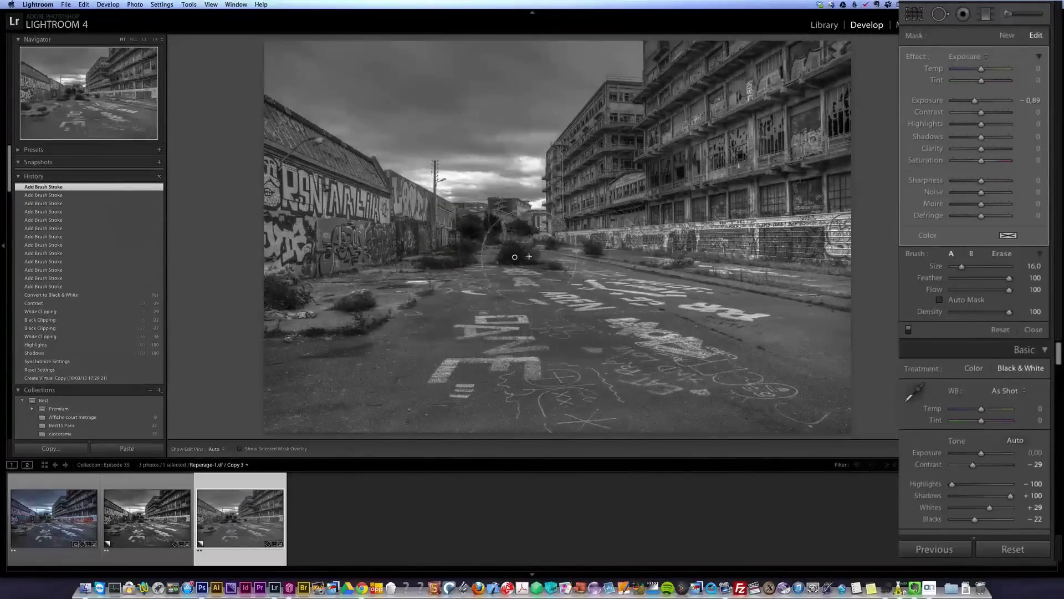
Step: Start a new brush adjustment with Exposure −0.71 and size 18, and paint it across the building's upper facade
scroll(693, 111, "up", 1)
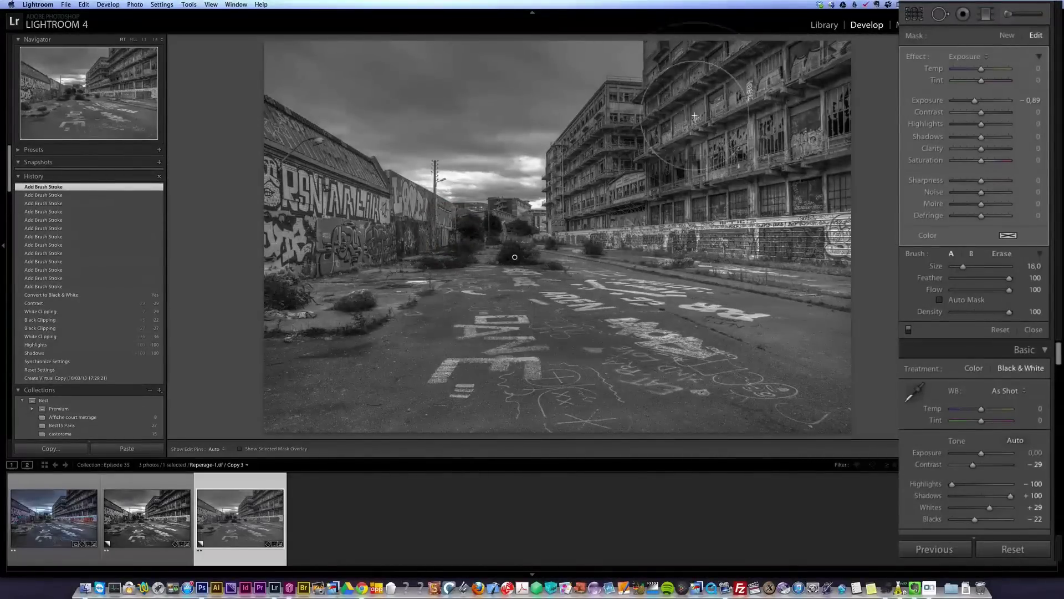
left_click(1013, 36)
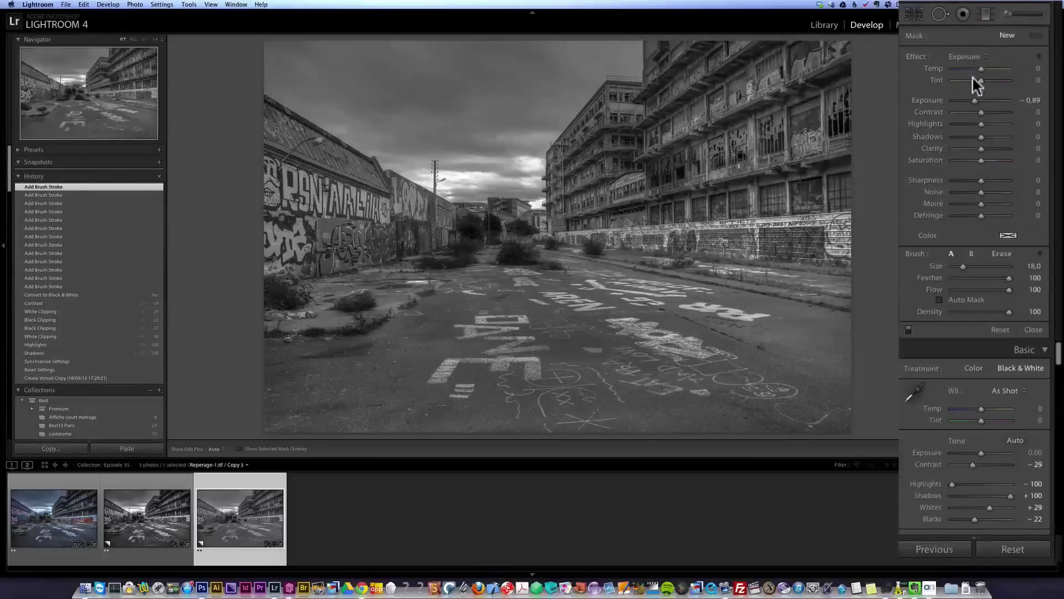
left_click(976, 101)
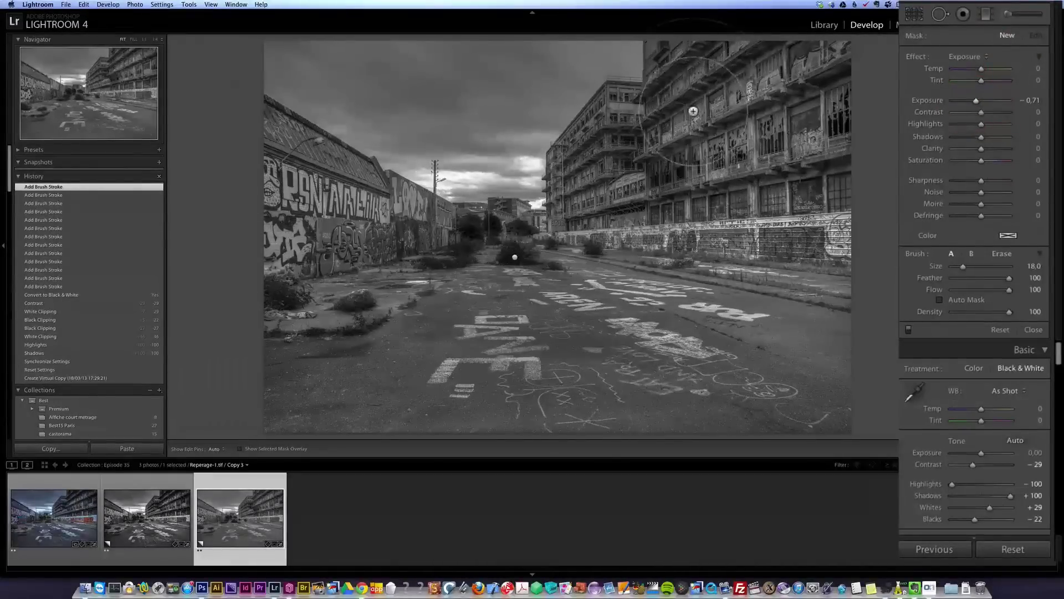
left_click_drag(680, 122, 855, 60)
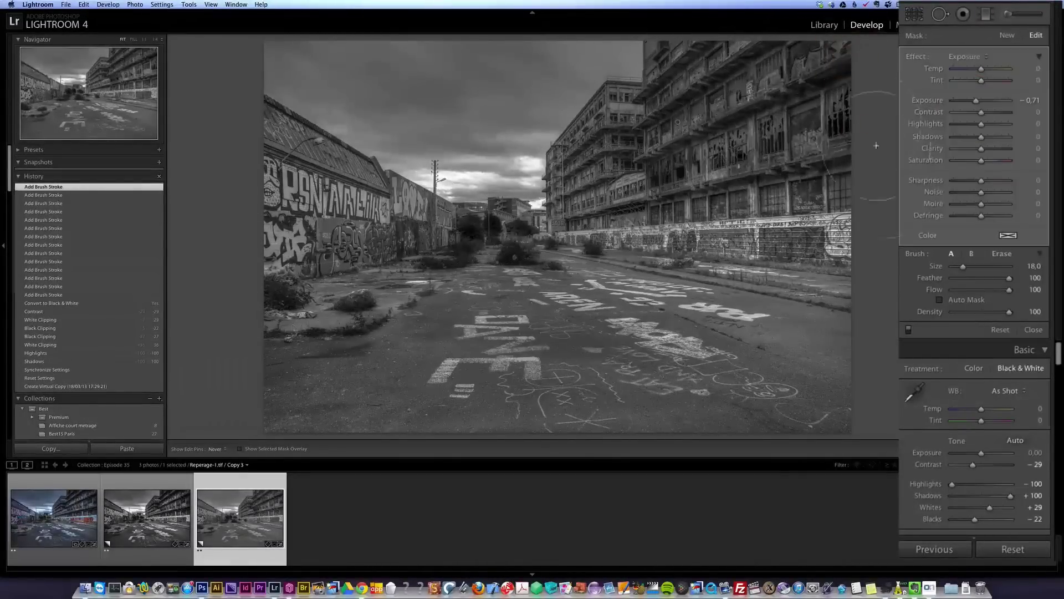
Step: Continue the −0.71 Exposure brush adjustment over the lower graffiti wall, the distant building, the opposite graffiti wall and the upper facade
mouse_move(794, 213)
left_mouse_down()
mouse_move(715, 188)
mouse_move(843, 261)
left_mouse_up()
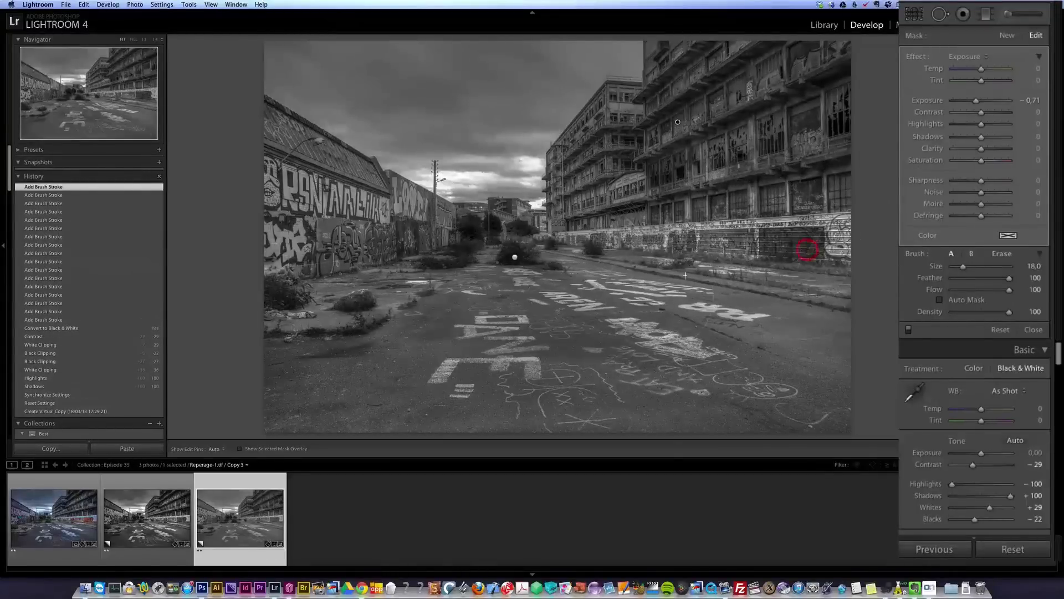
left_click_drag(659, 251, 678, 247)
left_click_drag(610, 110, 587, 155)
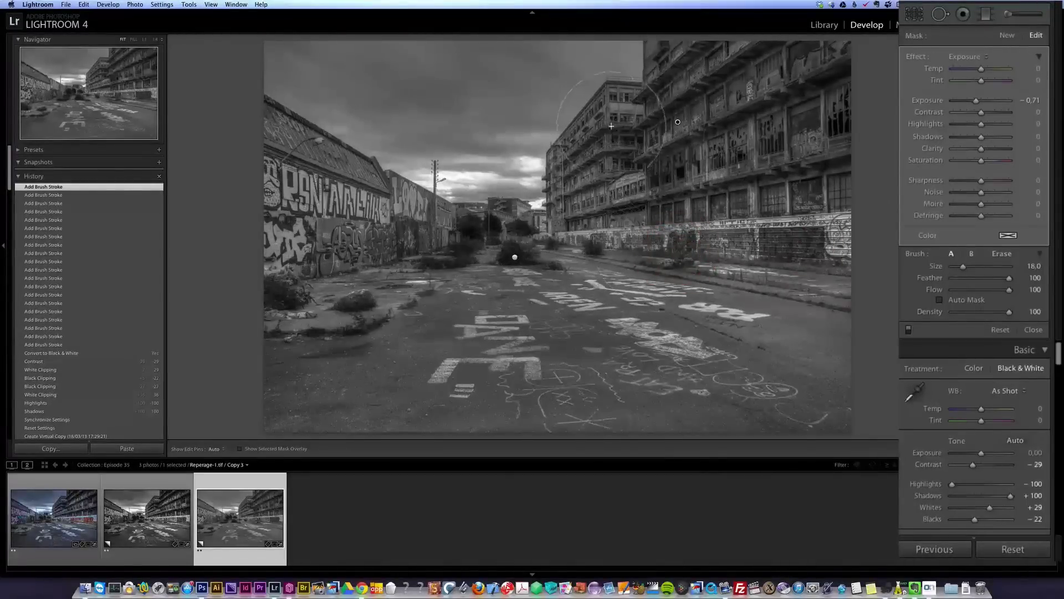
left_click_drag(638, 216, 600, 172)
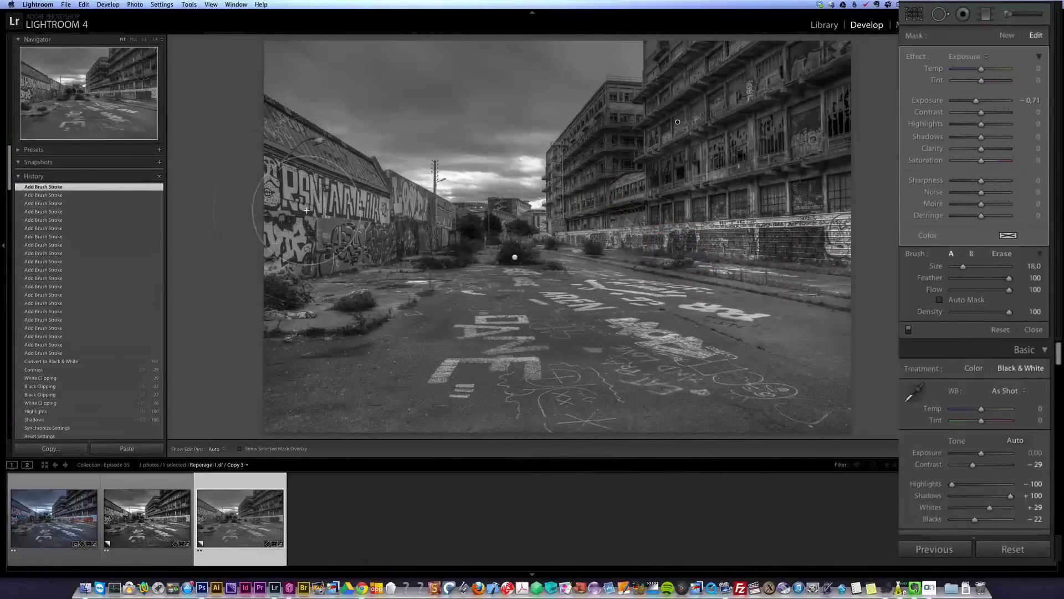
left_click_drag(365, 191, 249, 159)
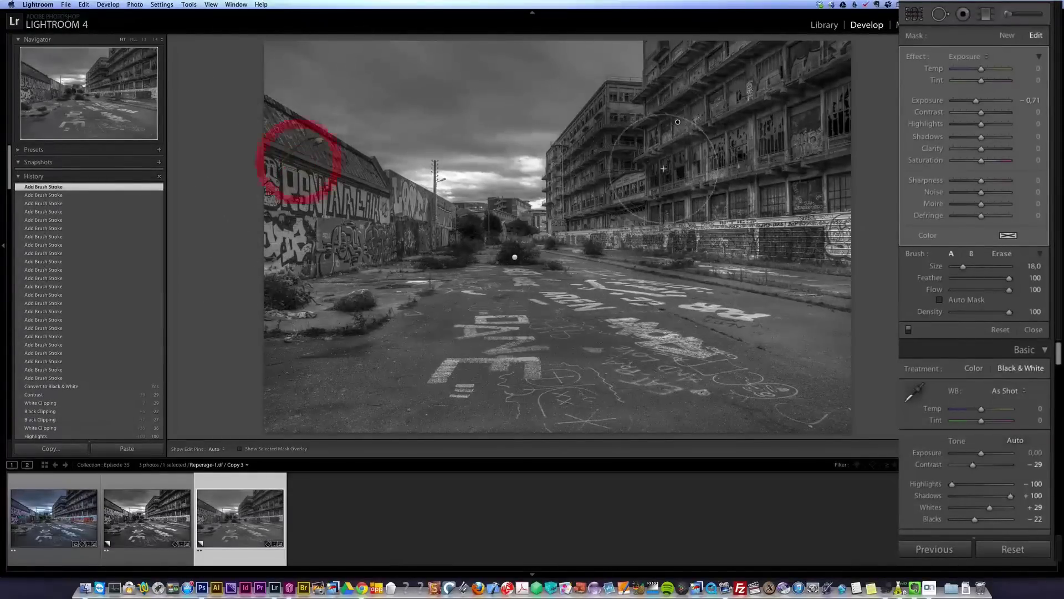
left_click_drag(684, 22, 691, 68)
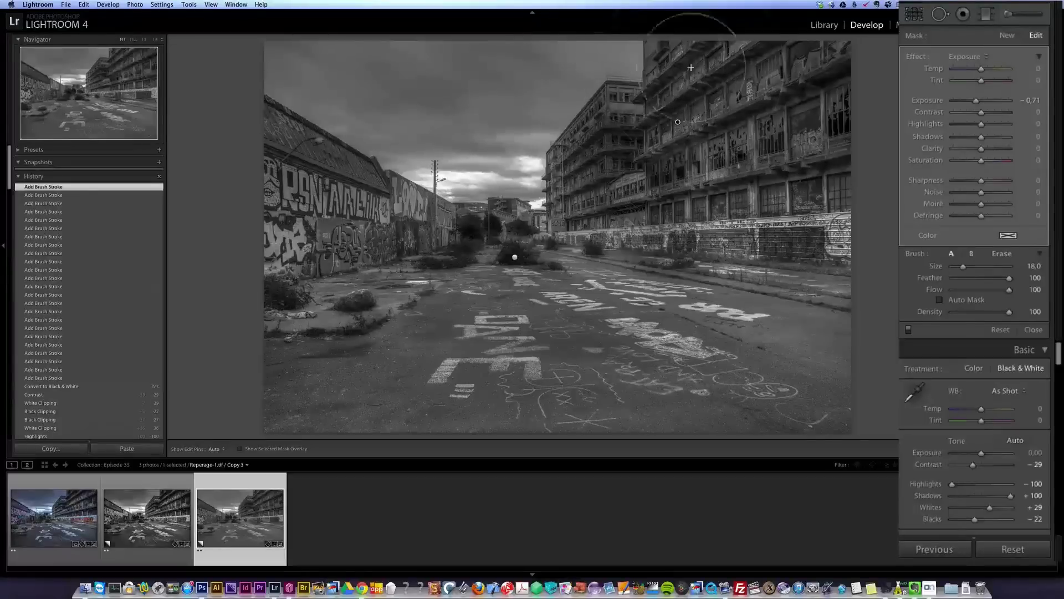
Step: Start a new brush adjustment at Exposure −0.71 and darken the upper sky and the outer areas of the pavement with brush size 19
left_click(1007, 36)
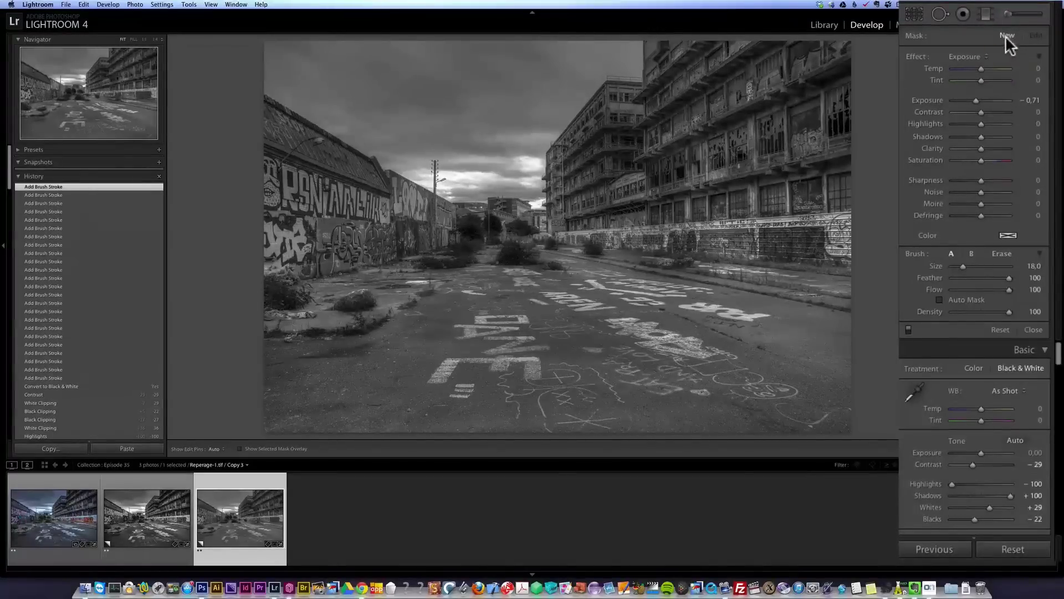
key("h")
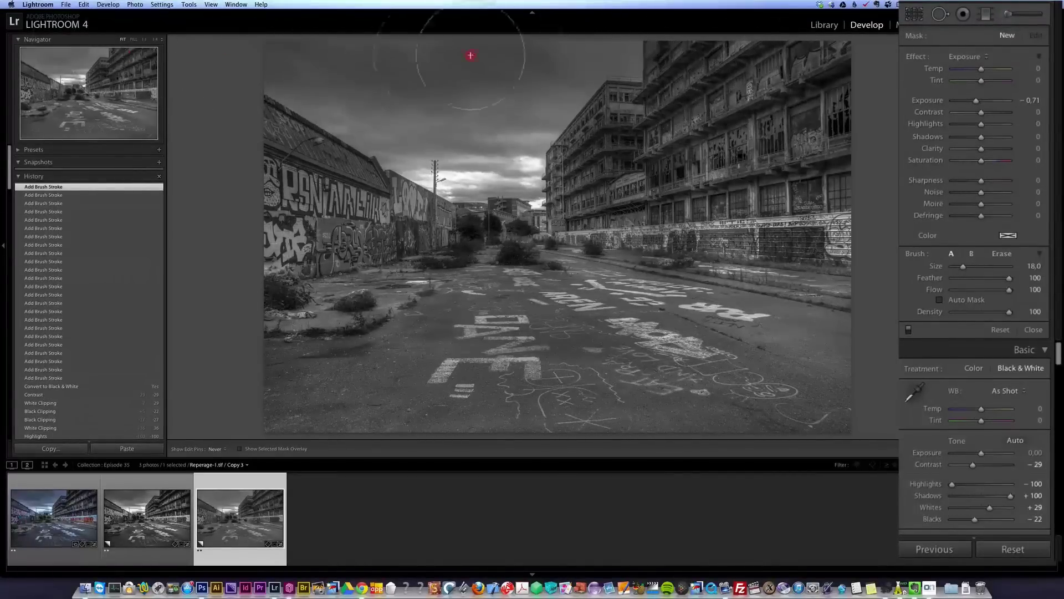
key("h")
left_click(472, 101)
left_click_drag(338, 399, 275, 413)
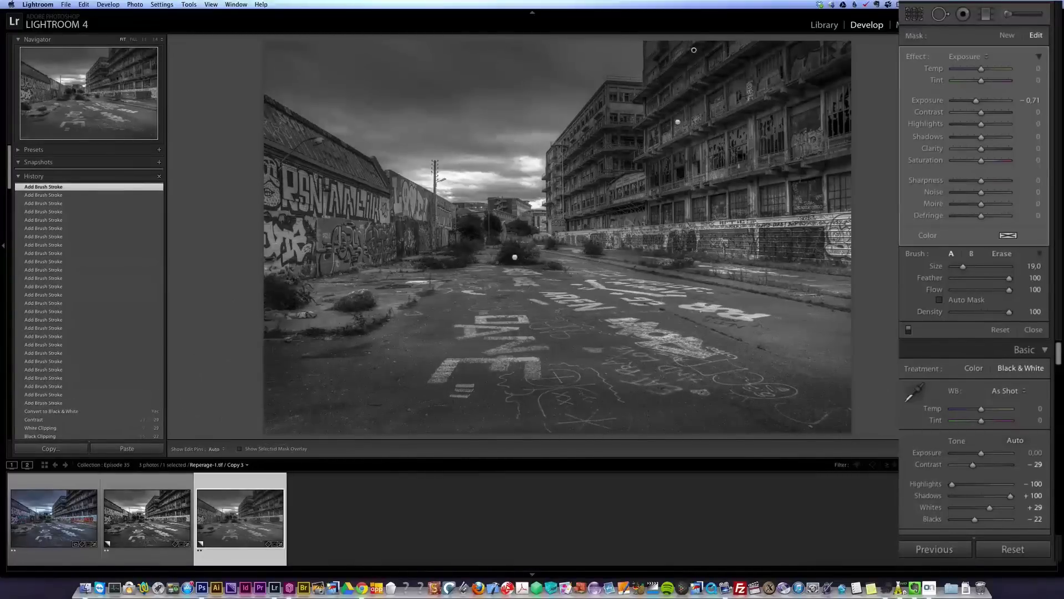
left_click_drag(732, 277, 826, 338)
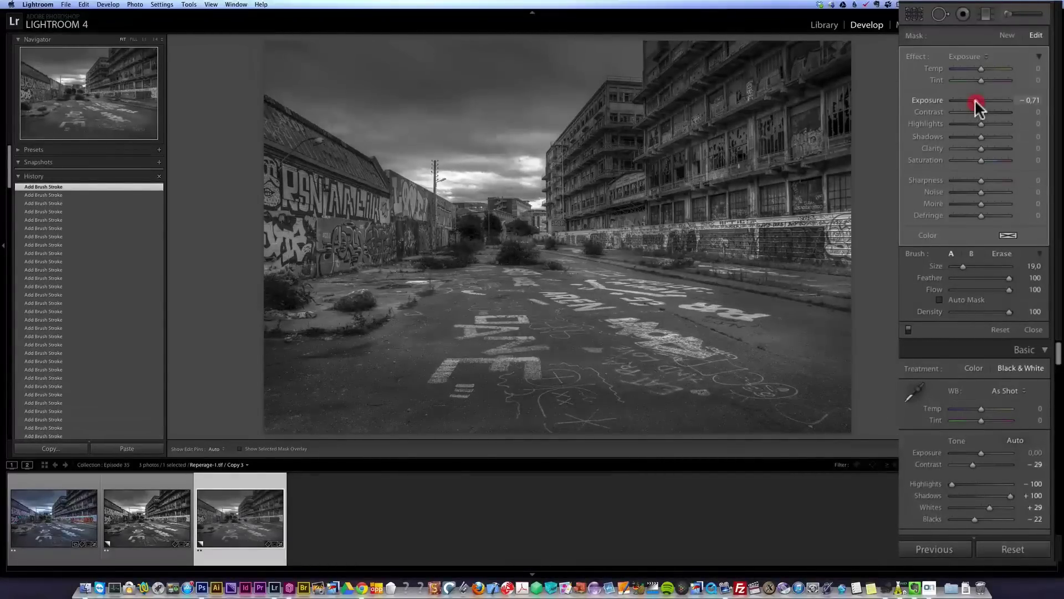
Step: Start another brush adjustment at Exposure −0.71 and size 17, and darken the graffiti wall and the windows of the large building
left_click(1008, 35)
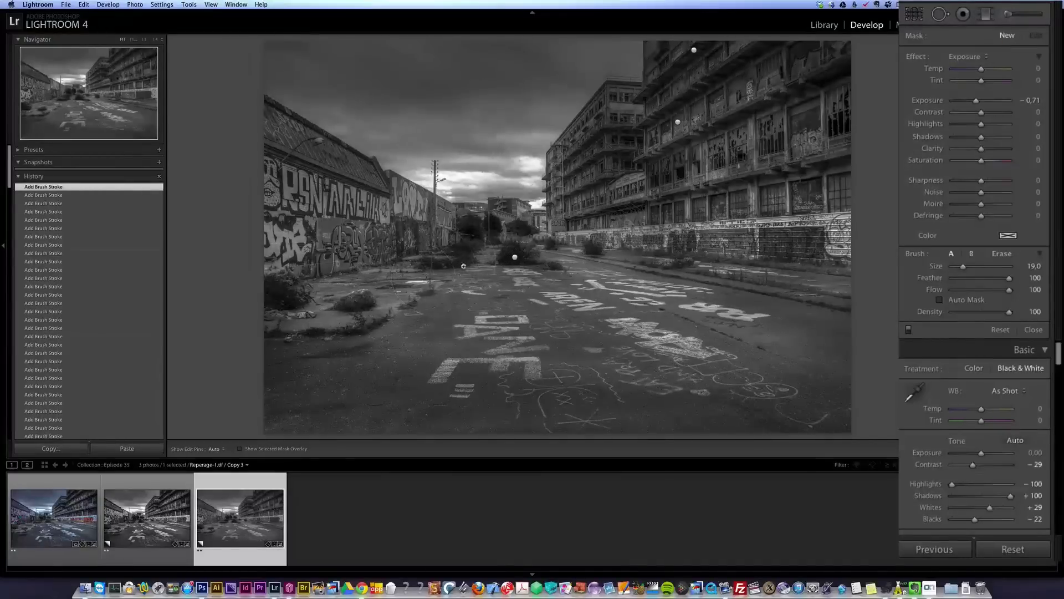
key("bracketleft")
left_click(414, 206)
mouse_move(330, 218)
left_mouse_down()
mouse_move(299, 210)
mouse_move(299, 239)
left_mouse_up()
mouse_move(745, 174)
left_mouse_down()
mouse_move(720, 144)
mouse_move(748, 166)
left_mouse_up()
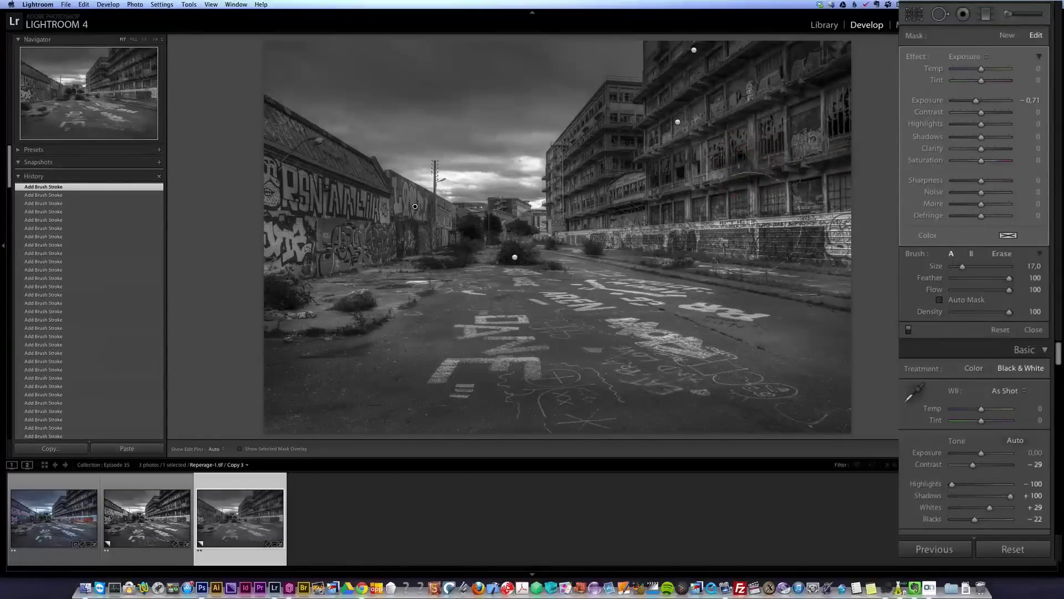
Step: Start a brush adjustment with Exposure 0.61, brighten parts of the clouds, street, walls and facade, and raise its Exposure to 0.80
left_click(1007, 35)
left_click(977, 102)
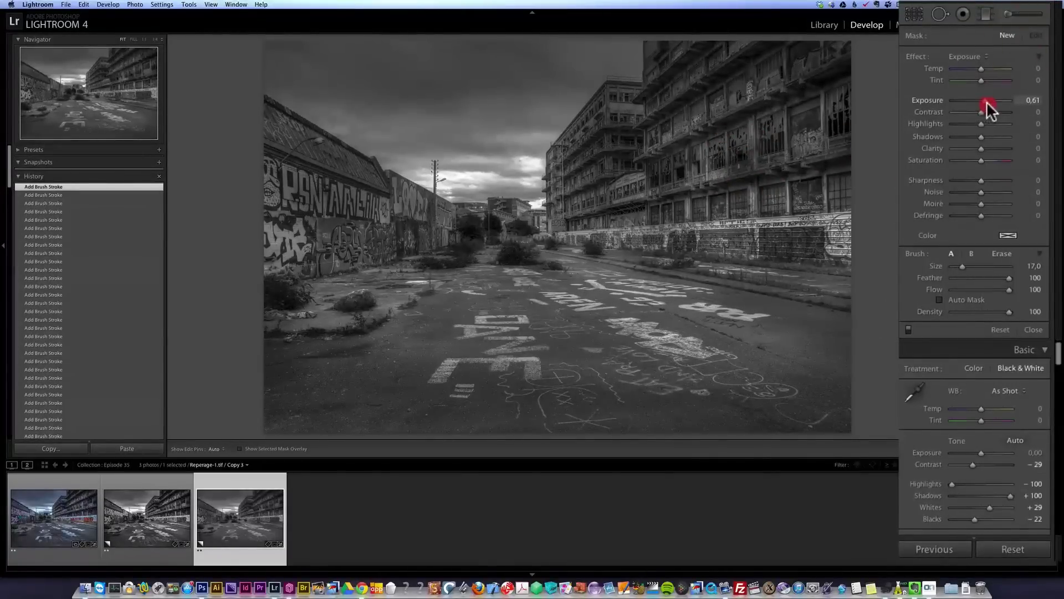
key("h")
left_click(380, 148)
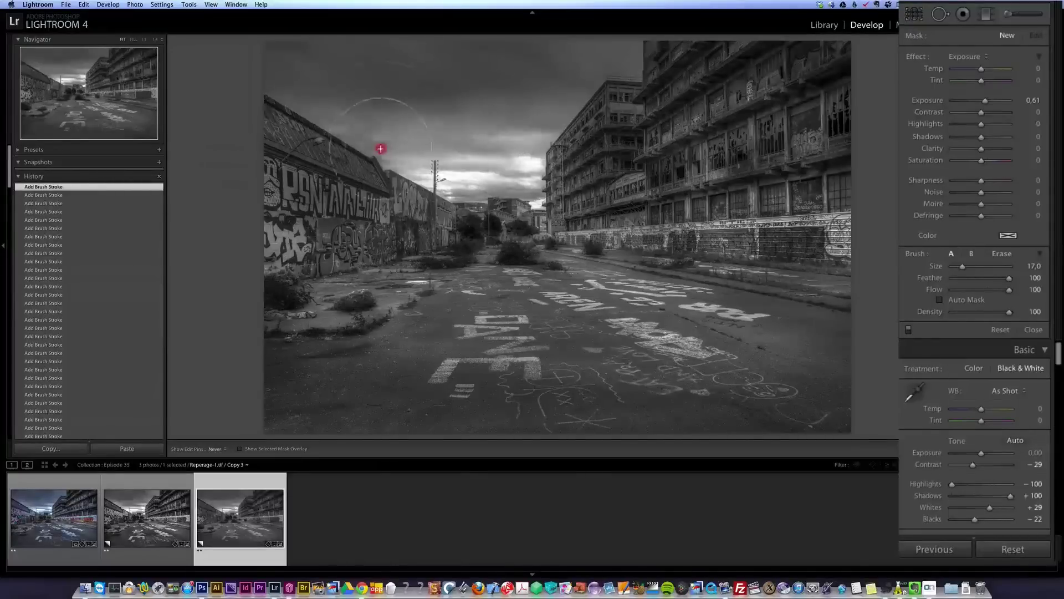
left_click(385, 256)
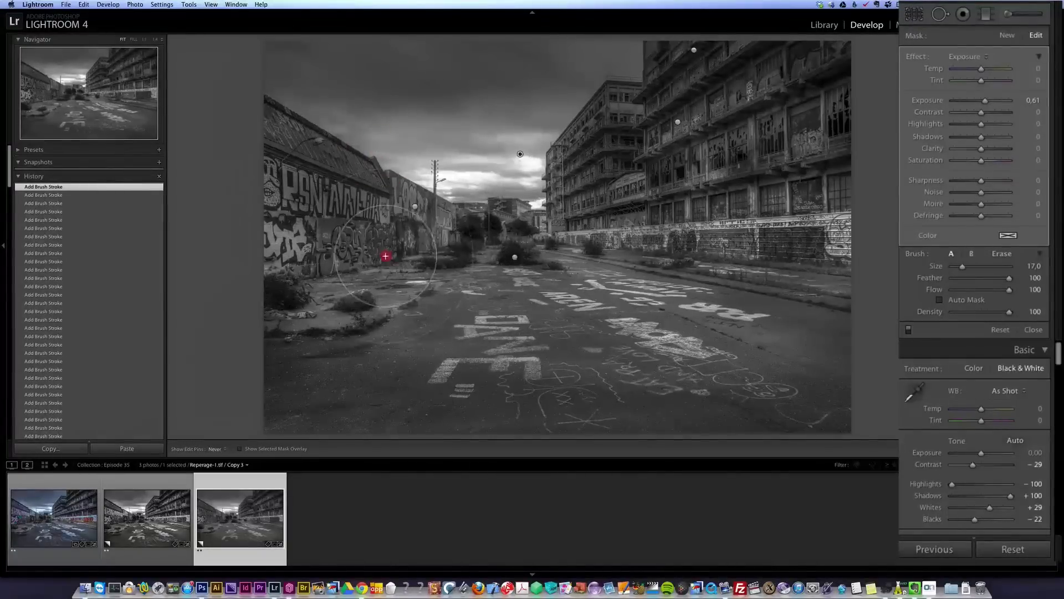
left_click(577, 249)
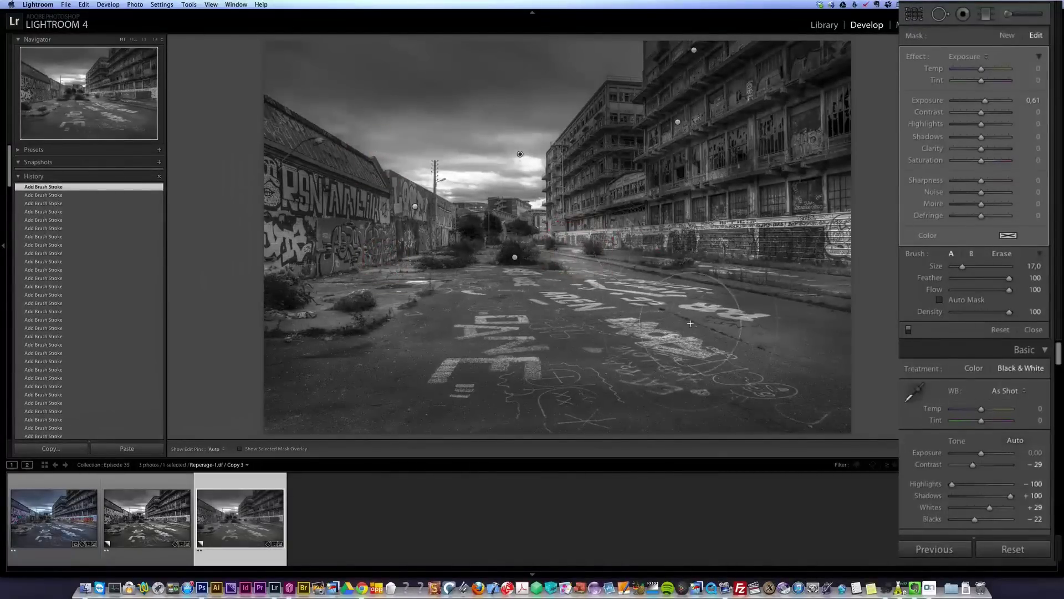
mouse_move(686, 135)
left_mouse_down()
mouse_move(622, 98)
mouse_move(632, 122)
mouse_move(622, 107)
mouse_move(643, 100)
left_mouse_up()
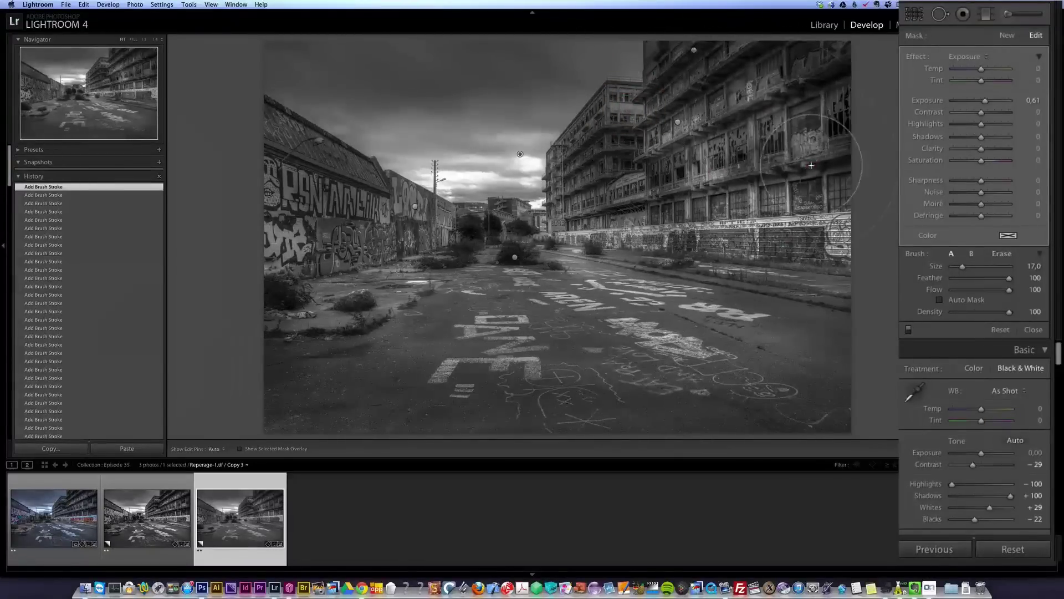
mouse_move(415, 254)
left_mouse_down()
mouse_move(349, 244)
mouse_move(290, 209)
left_mouse_up()
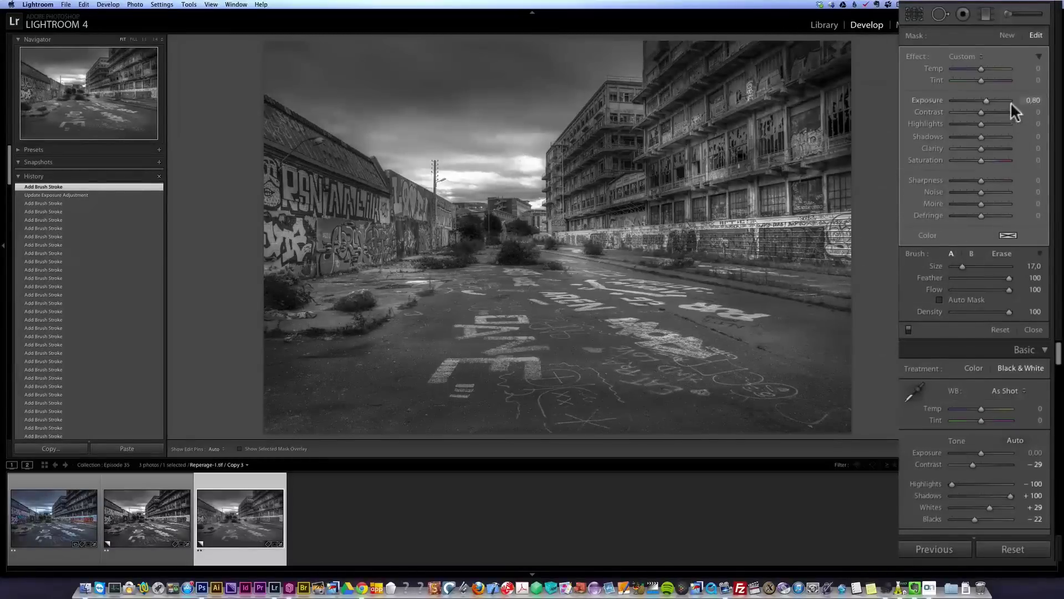
Step: Start a new brush adjustment with Exposure −0.42 and size 17, and darken both graffiti walls, the distant building and the facade's outer edge
left_click(1006, 35)
left_click_drag(987, 101, 978, 101)
left_click_drag(794, 242, 776, 247)
left_click(682, 239)
left_click(409, 238)
mouse_move(406, 232)
left_mouse_down()
mouse_move(368, 206)
mouse_move(318, 200)
left_mouse_up()
left_click(268, 202)
key("h")
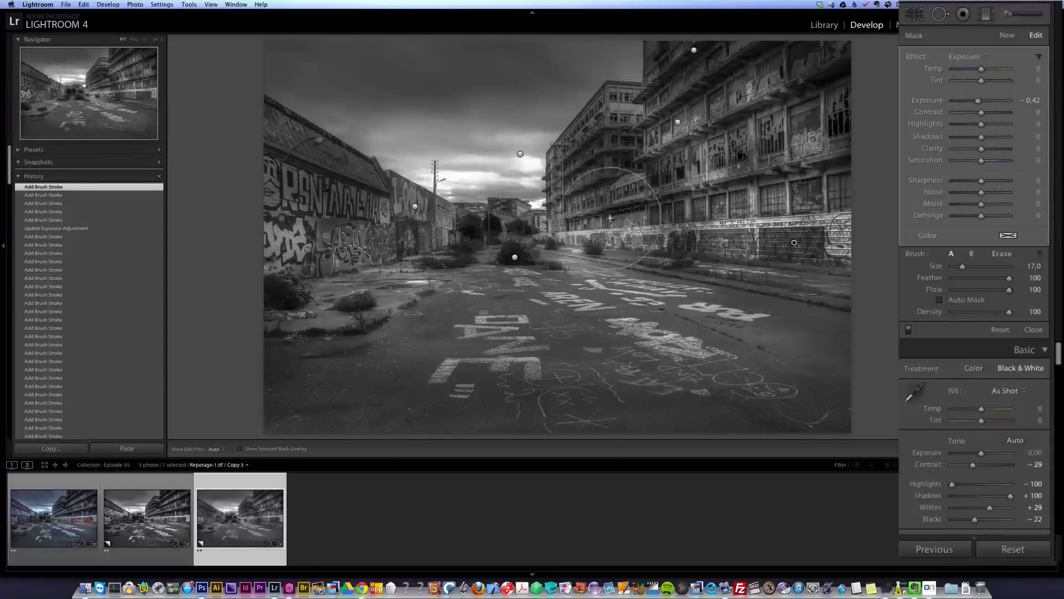
left_click_drag(576, 163, 615, 161)
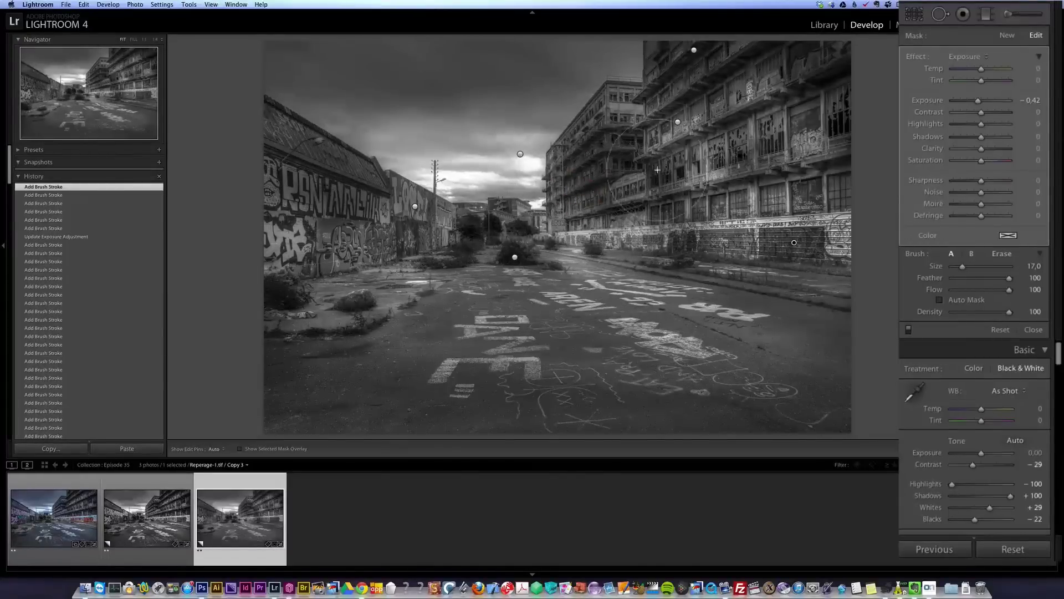
mouse_move(854, 78)
left_mouse_down()
mouse_move(867, 107)
mouse_move(862, 145)
left_mouse_up()
left_click_drag(857, 69, 860, 138)
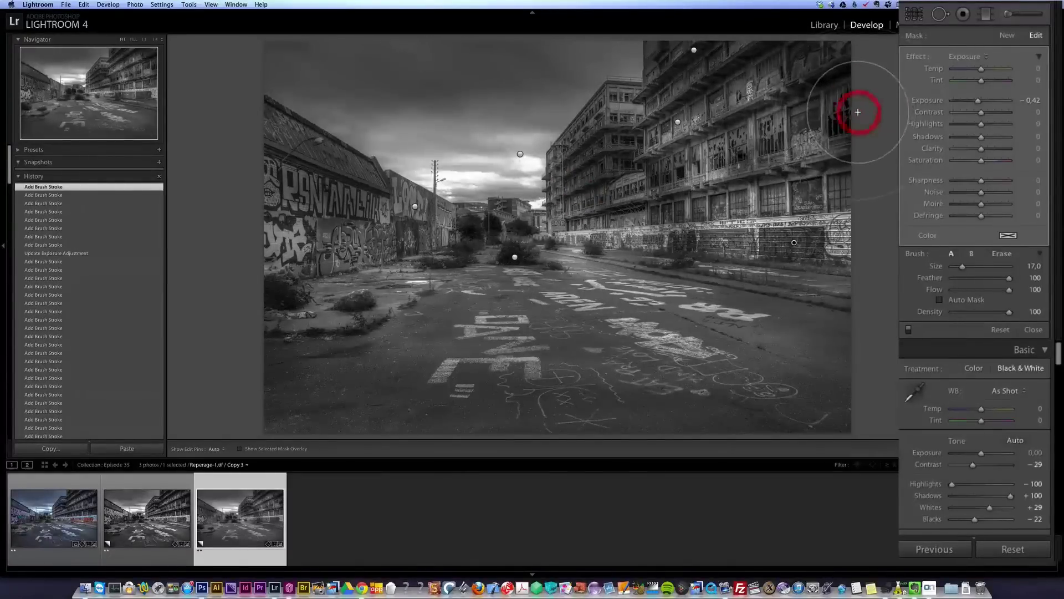
Step: Darken the lower-right corner of the pavement with brush size 18, and set the adjustment's Exposure to −0.24
scroll(710, 394, "up", 1)
key("h")
key("h")
left_click_drag(903, 351, 858, 398)
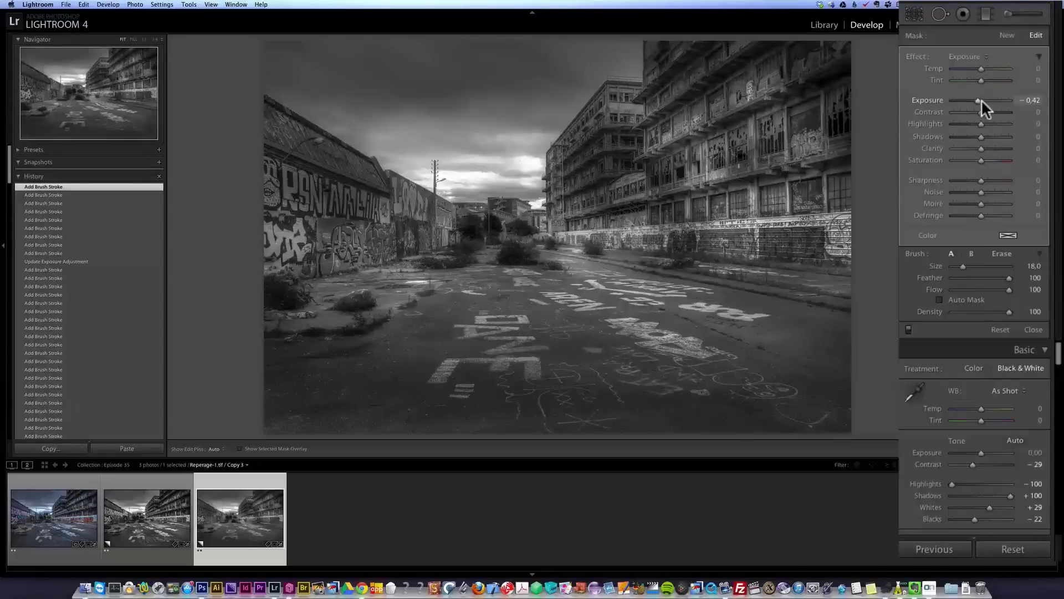
left_click_drag(978, 99, 979, 103)
left_click(1038, 334)
Step: Select both black-and-white copies and compare them, ending on the low-contrast copy
left_click(175, 518)
left_click(173, 518, "super")
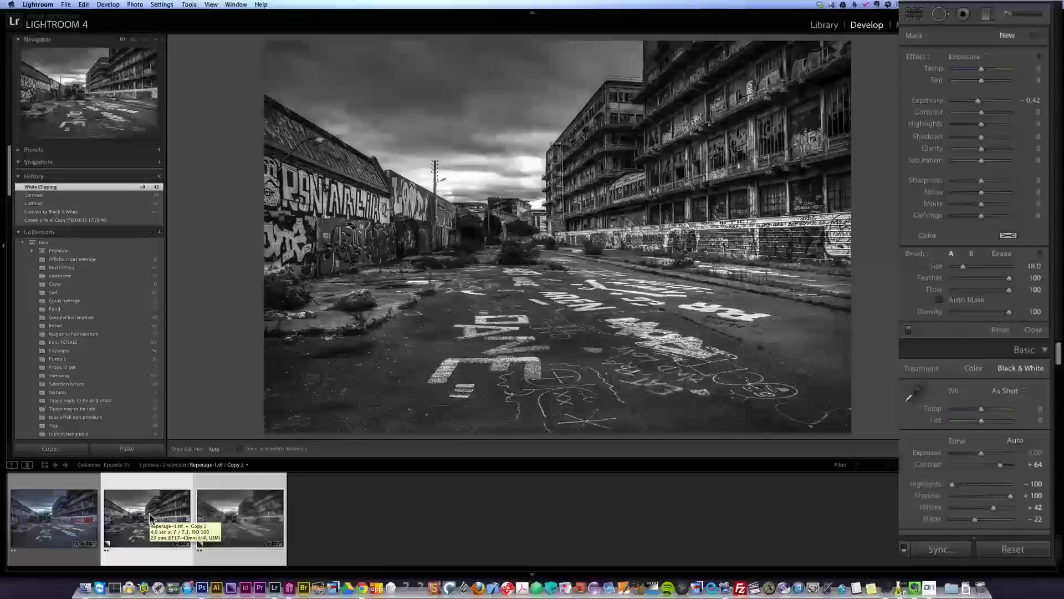
left_click(233, 515)
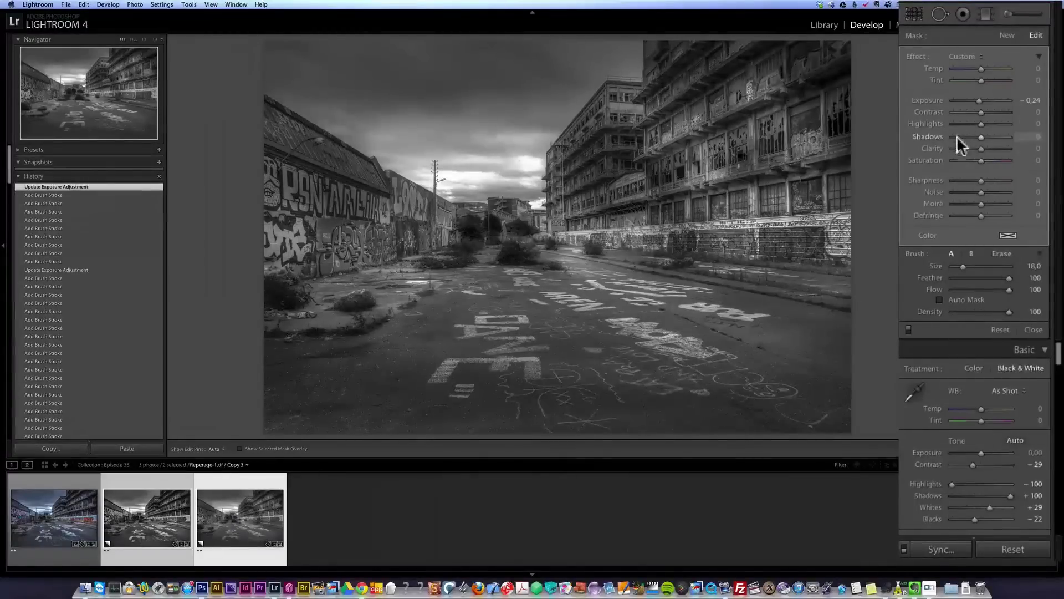
Step: Close the Adjustment Brush and set the low-contrast copy's Contrast to −2, Exposure to +0.10 and Clarity to +31
left_click(1035, 331)
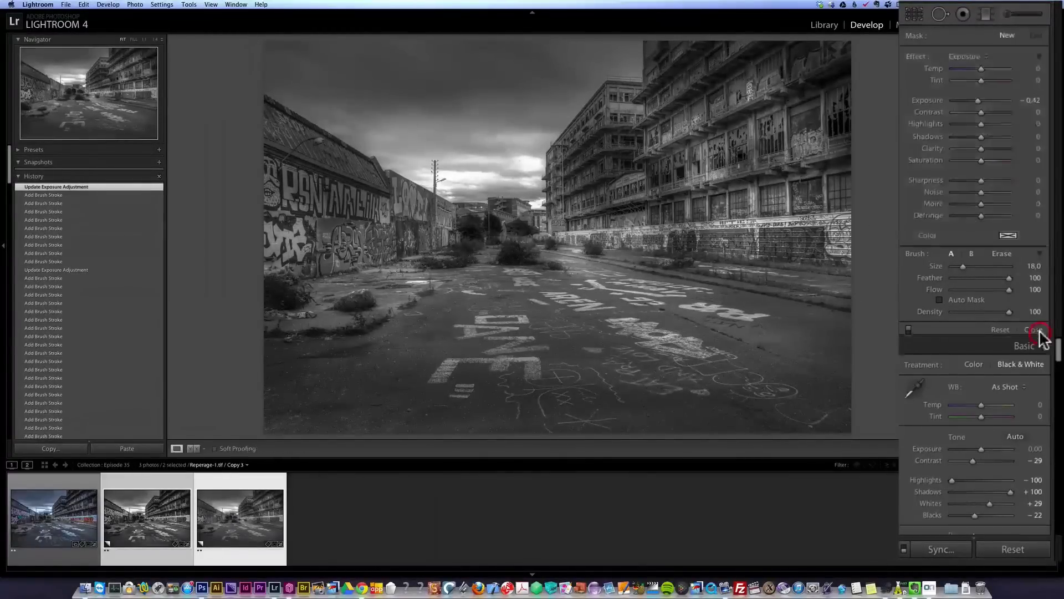
left_click_drag(973, 149, 987, 166)
scroll(996, 183, "down", 5)
scroll(992, 213, "up", 3)
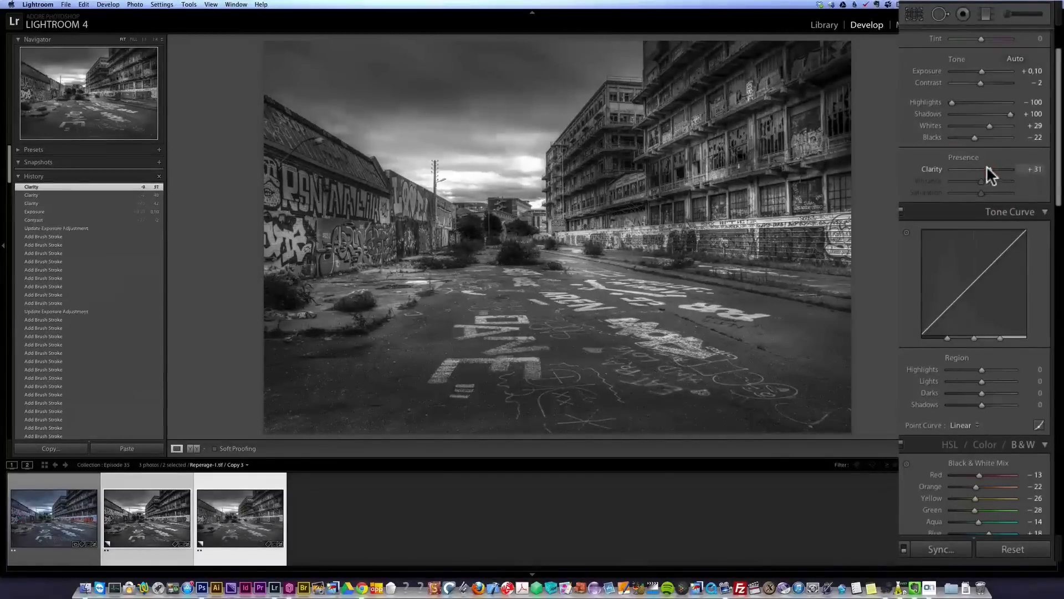
Step: Check the low-contrast copy against the high-contrast one and give it a post-crop vignetting Amount of −7
left_click(157, 515)
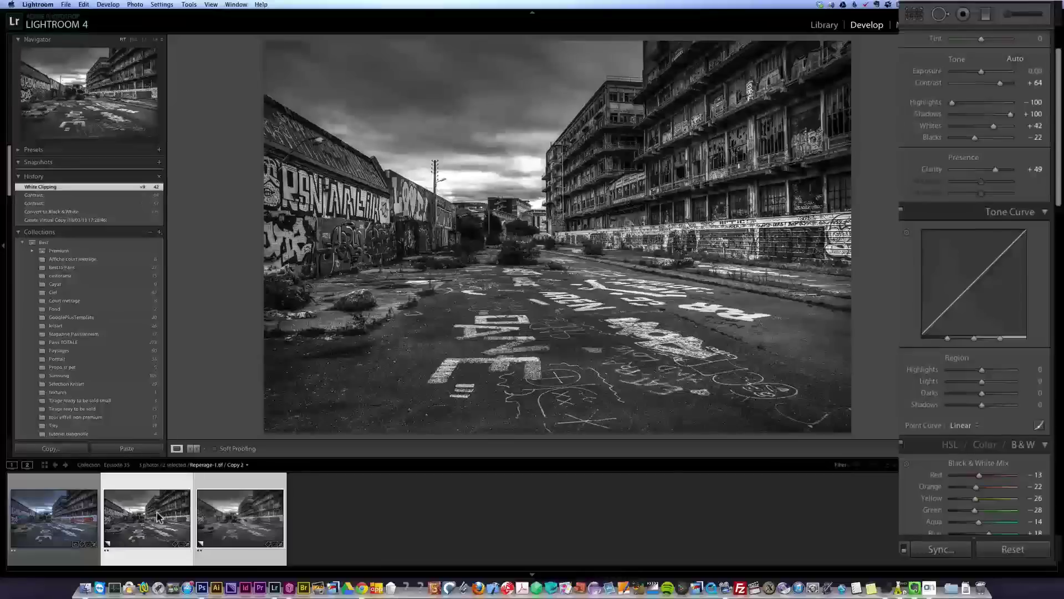
left_click(232, 515)
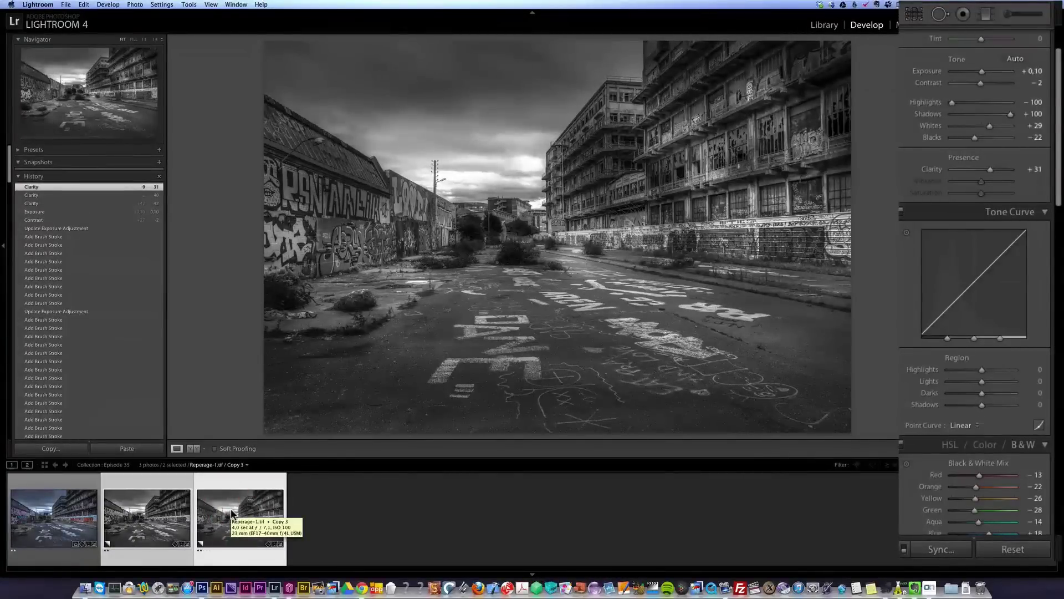
scroll(983, 426, "down", 10)
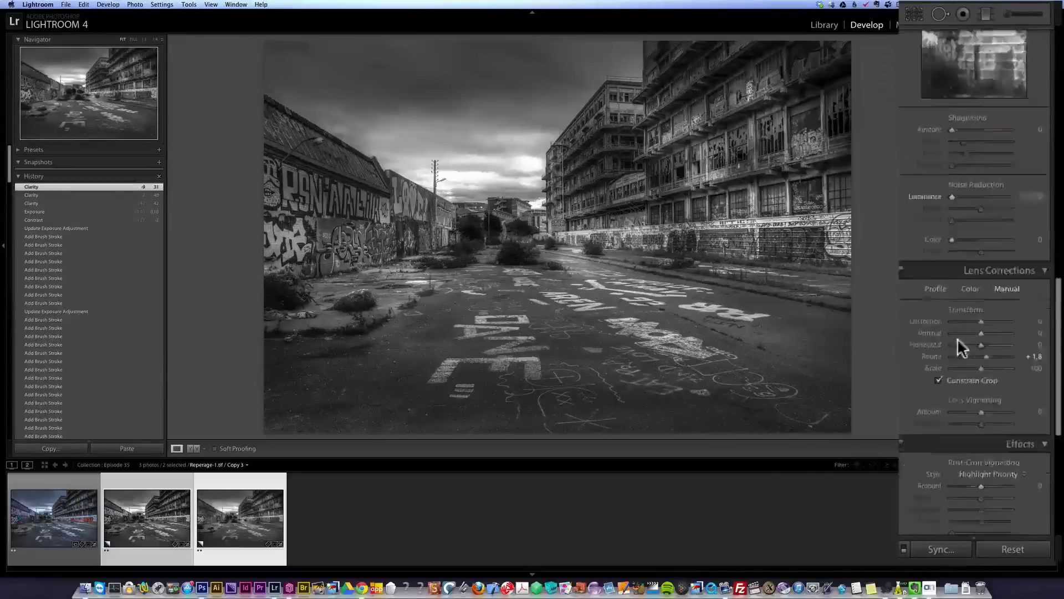
scroll(967, 373, "down", 5)
left_click_drag(982, 171, 980, 172)
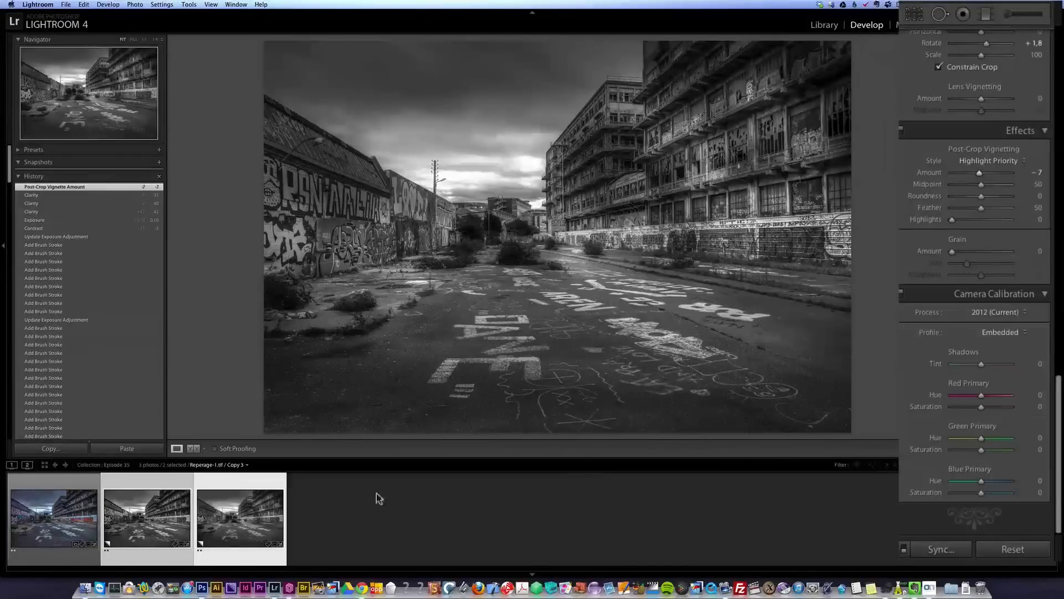
scroll(1058, 123, "up", 10)
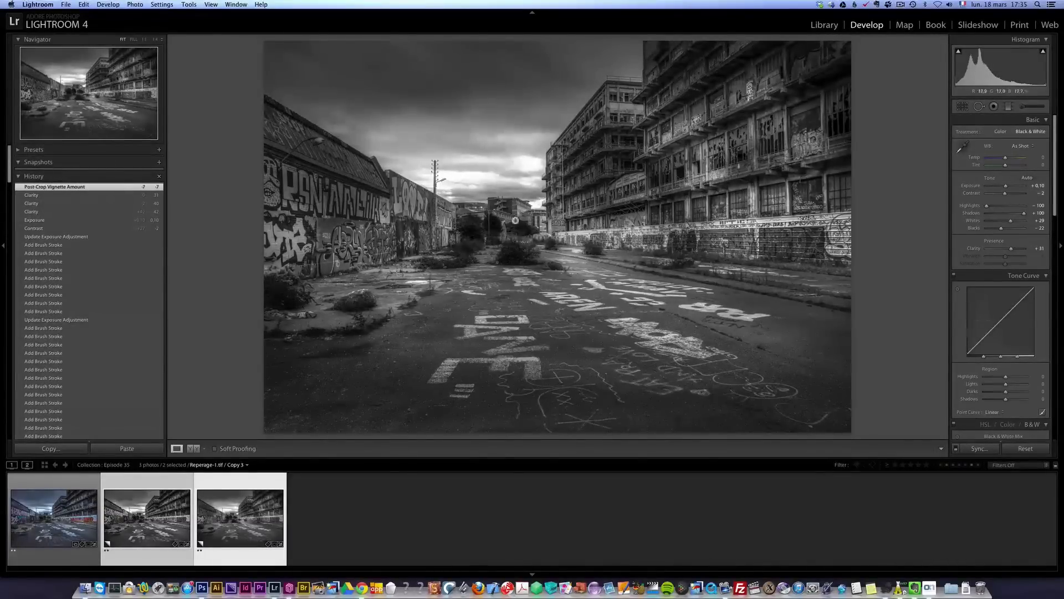
Step: Compare the finished dodged-and-burned copy with the high-contrast copy, ending on the high-contrast one
left_click(247, 521)
left_click(143, 522)
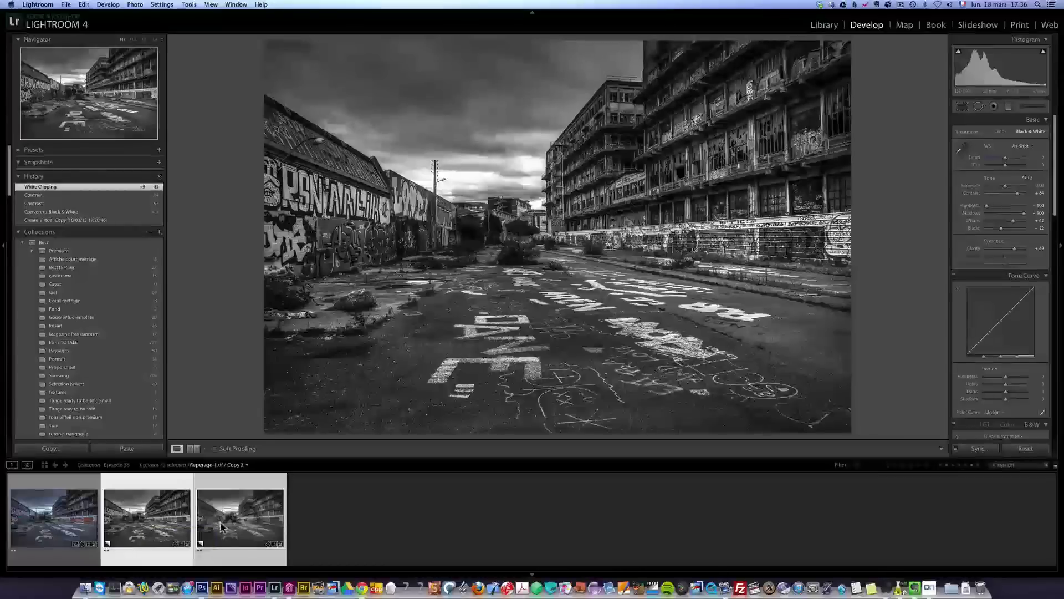
left_click(233, 516)
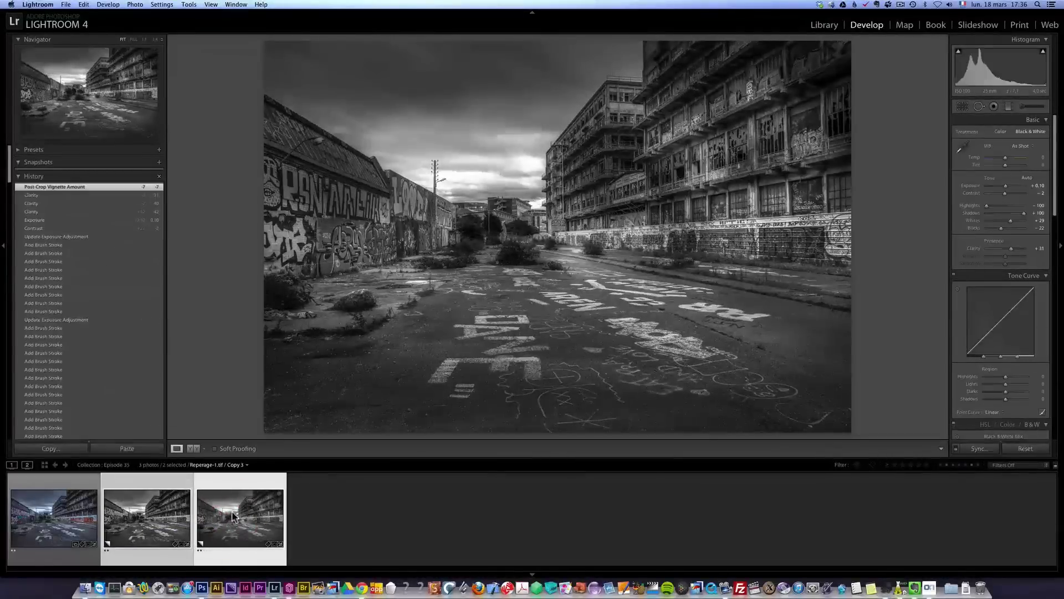
left_click(164, 516)
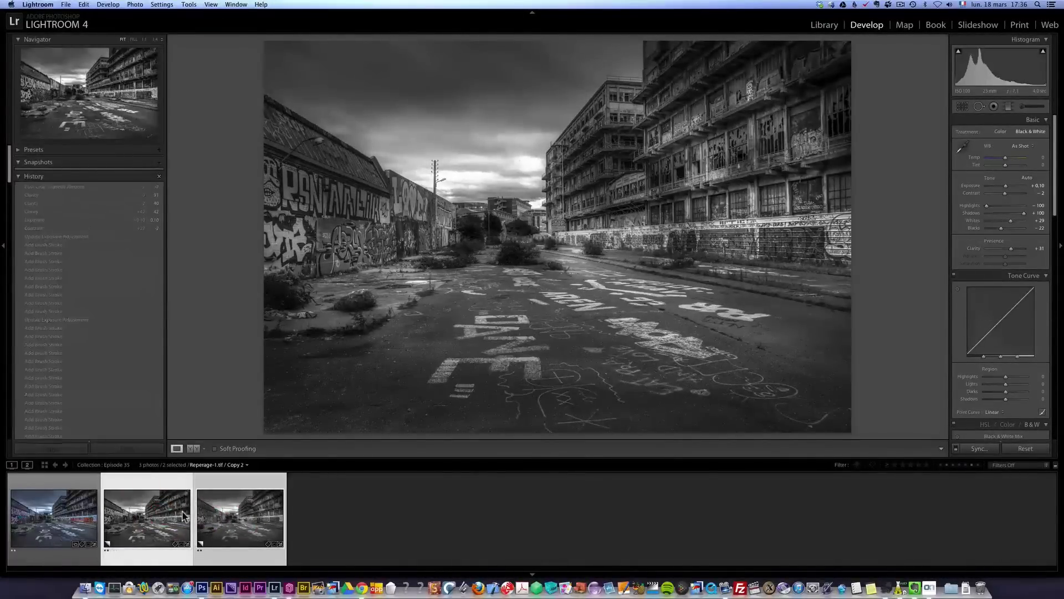
Step: Switch to Chrome and view the beginning of the Tutorial Apps page with the training packages
key("super+Tab")
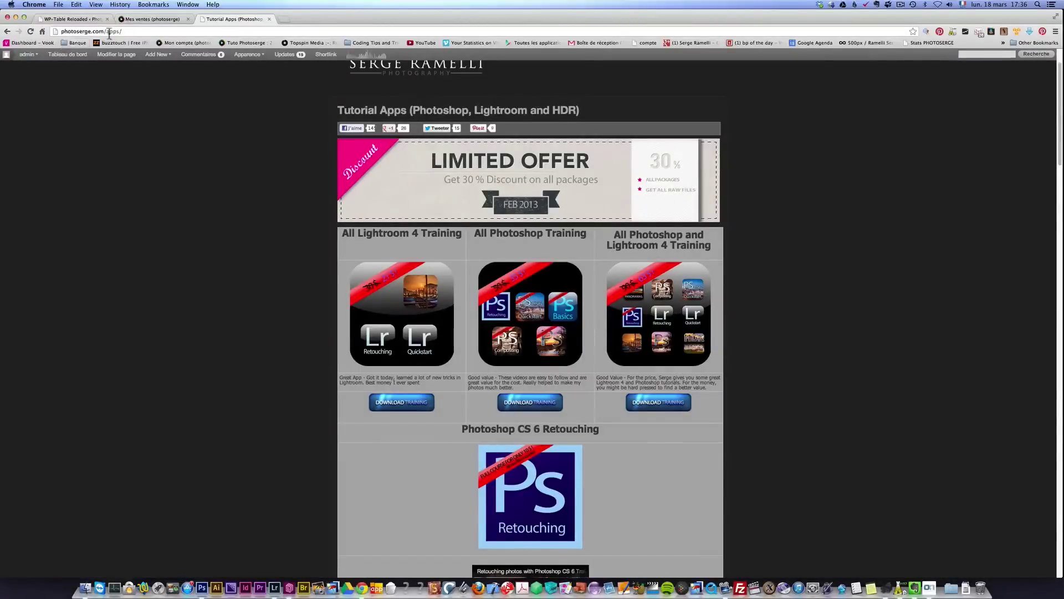
scroll(748, 231, "up", 2)
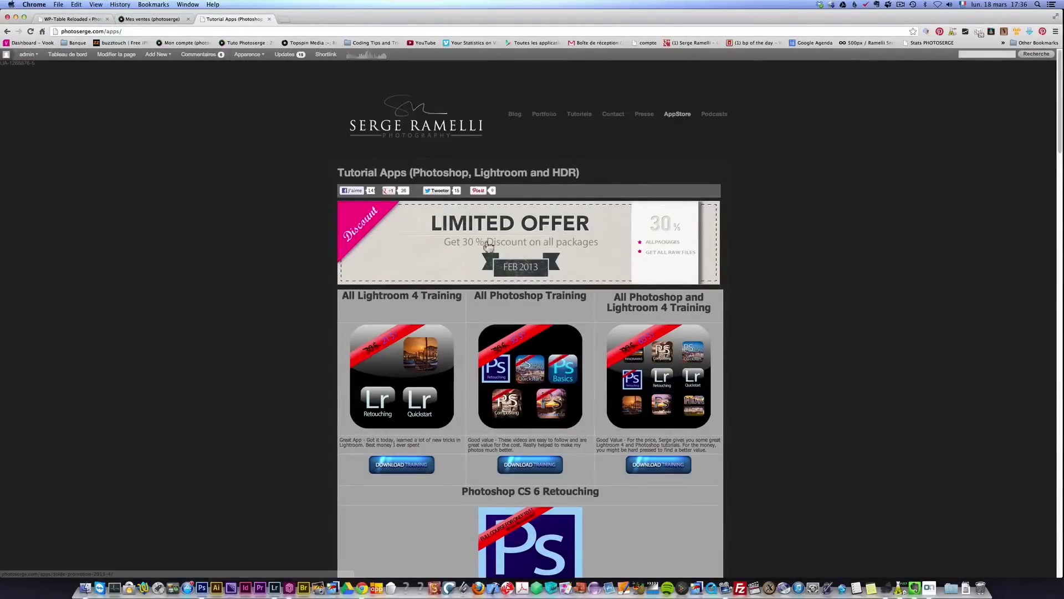
Step: Look through the Lightroom and Photoshop training packages and individual courses on the Tutorial Apps page, returning to the discounted packages
scroll(751, 276, "down", 4)
scroll(752, 276, "down", 9)
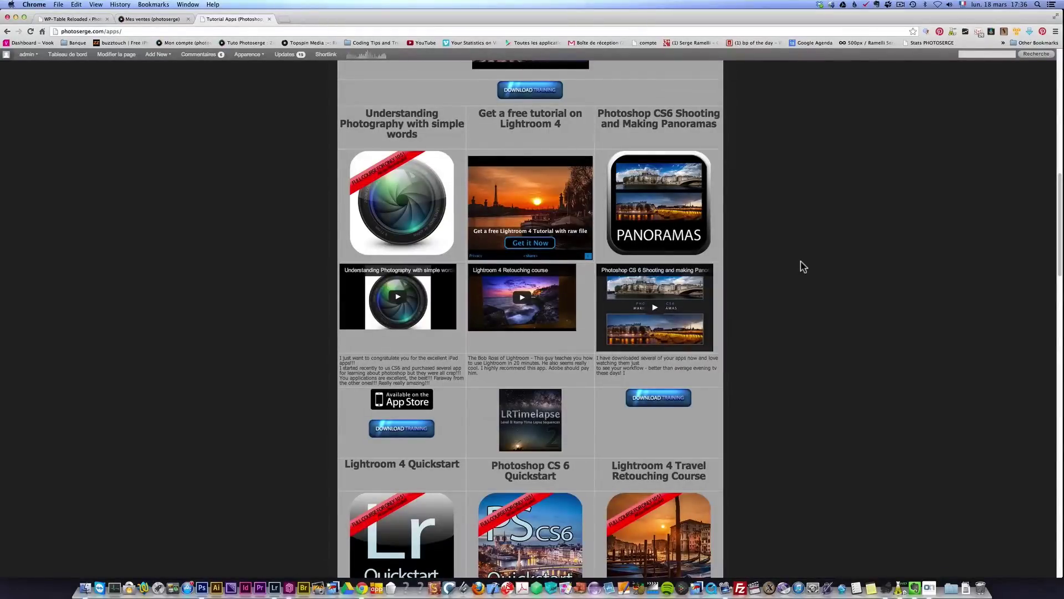
scroll(803, 267, "up", 5)
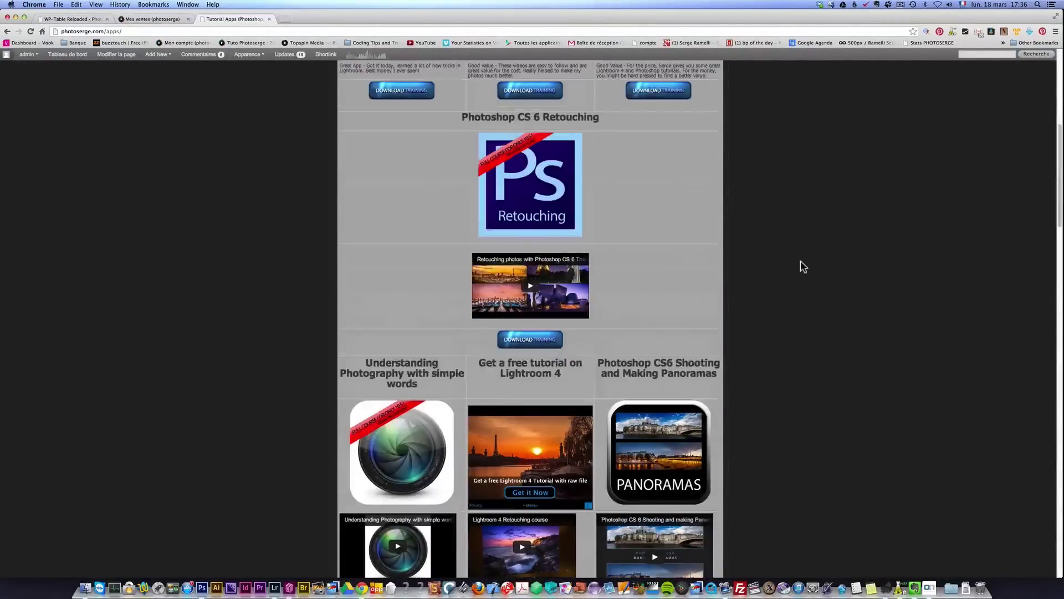
scroll(803, 267, "up", 6)
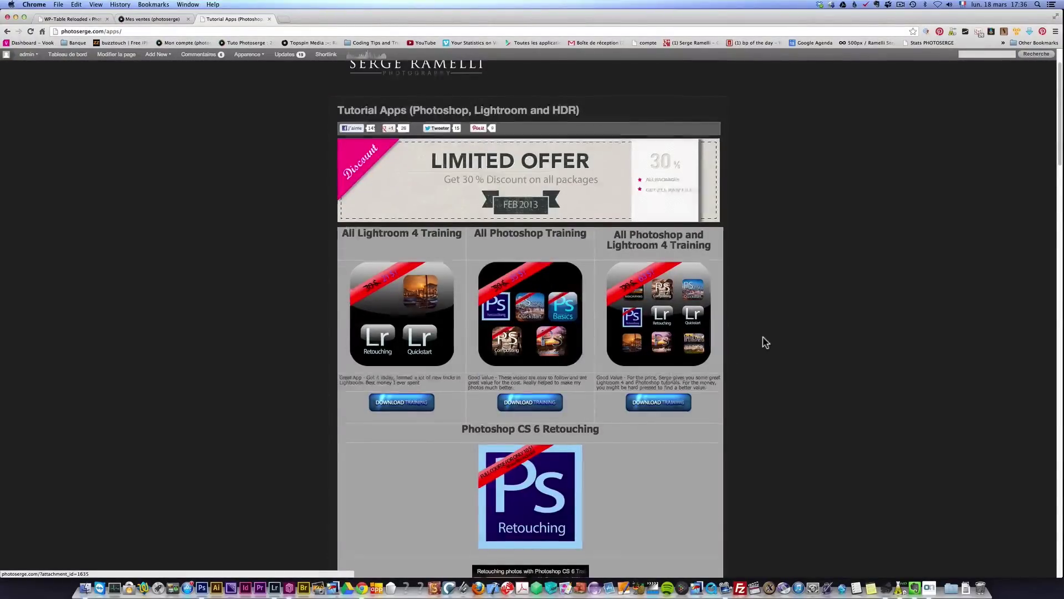
scroll(763, 340, "down", 3)
scroll(762, 340, "up", 1)
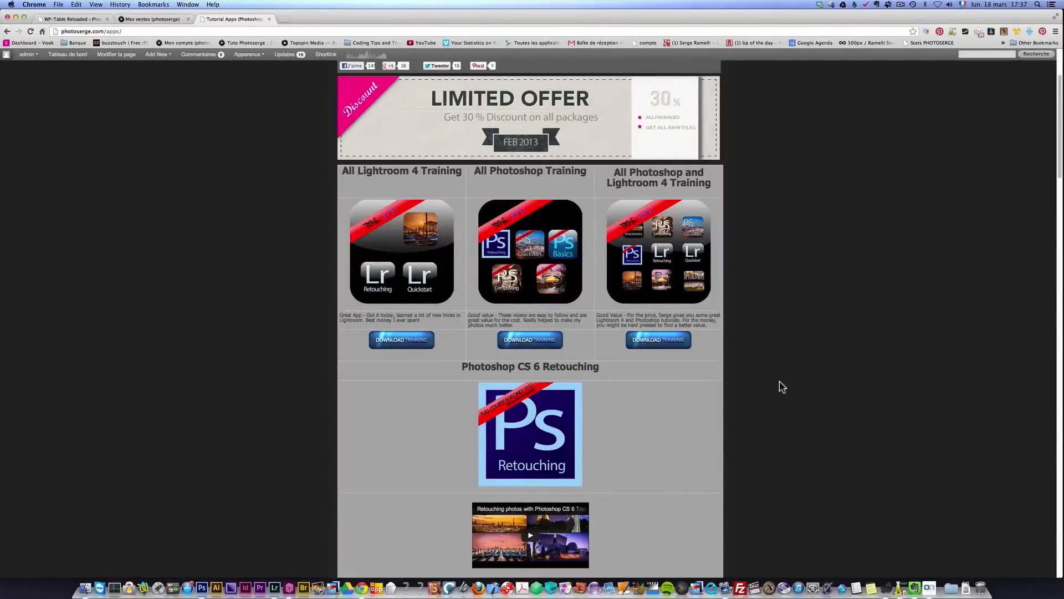
scroll(779, 386, "down", 4)
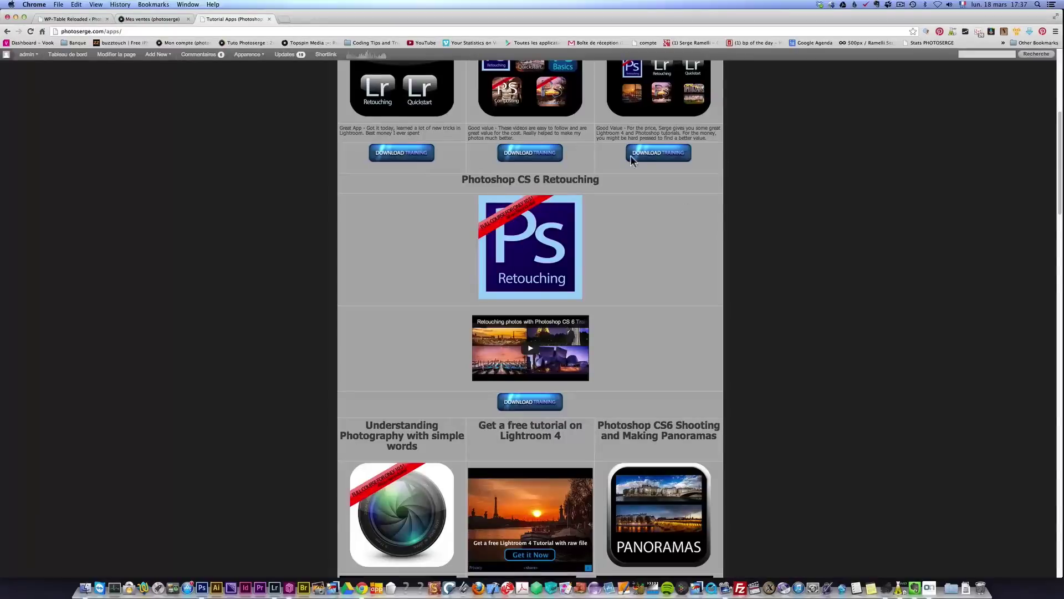
scroll(875, 426, "down", 5)
scroll(875, 427, "up", 12)
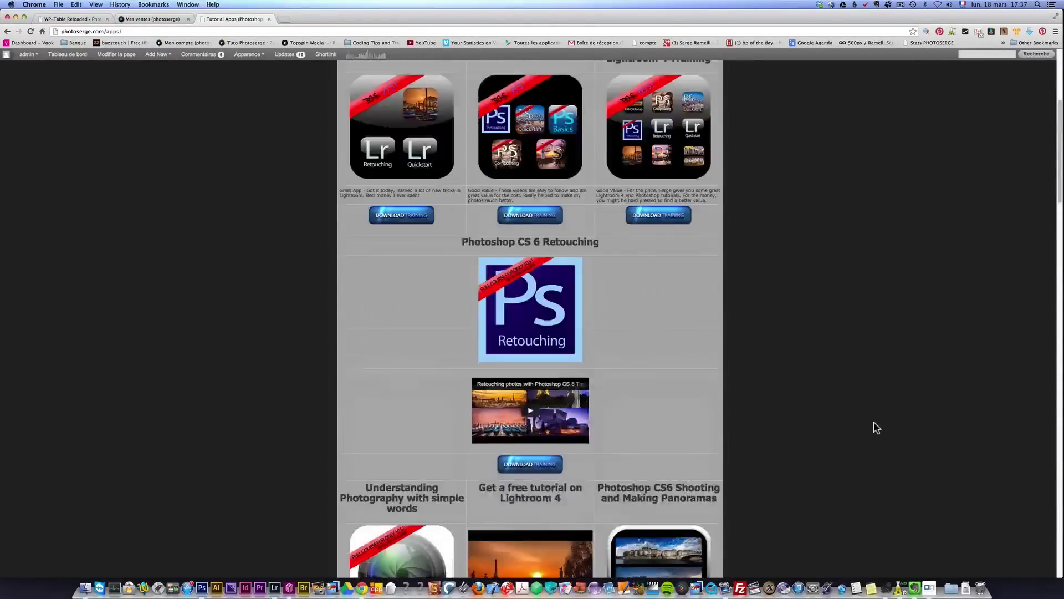